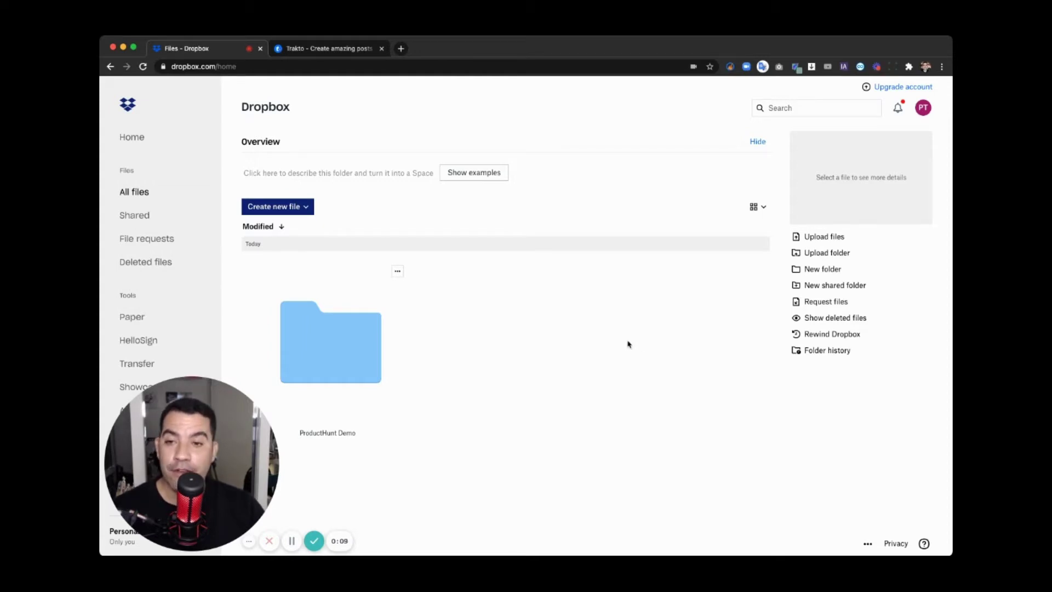
# Open the ProductHunt Demo folder and select the photo of the small dog on the yellow background.
pyautogui.doubleClick(336, 347)
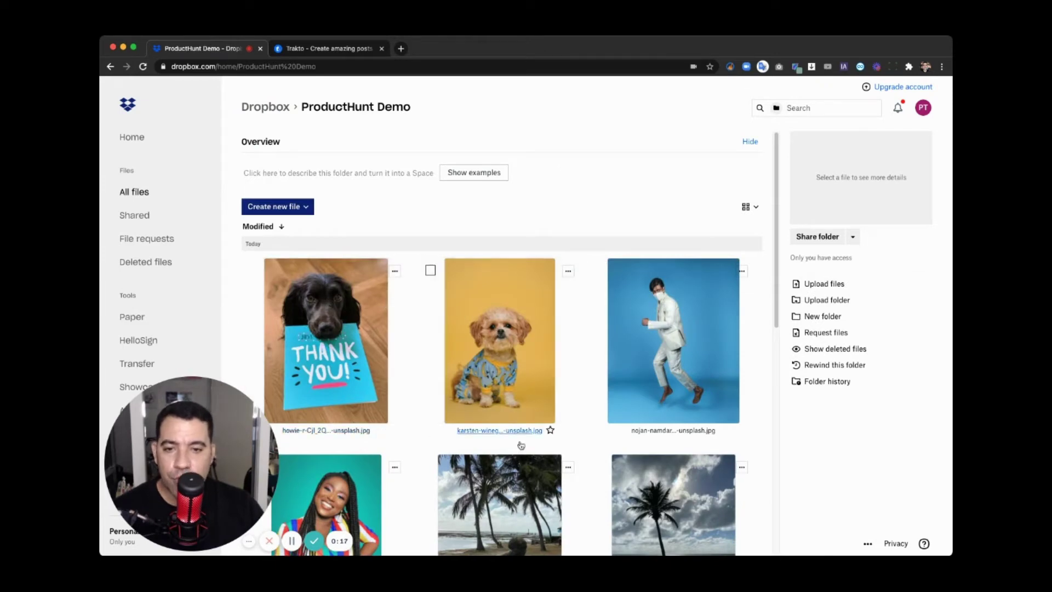
pyautogui.scroll(-5, 518, 438)
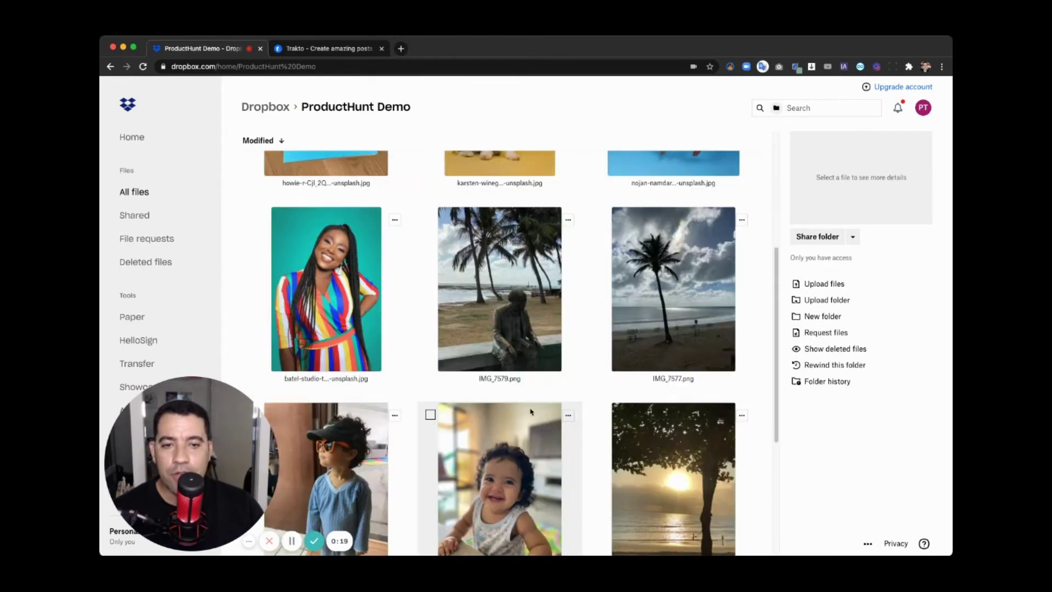
pyautogui.scroll(5, 517, 418)
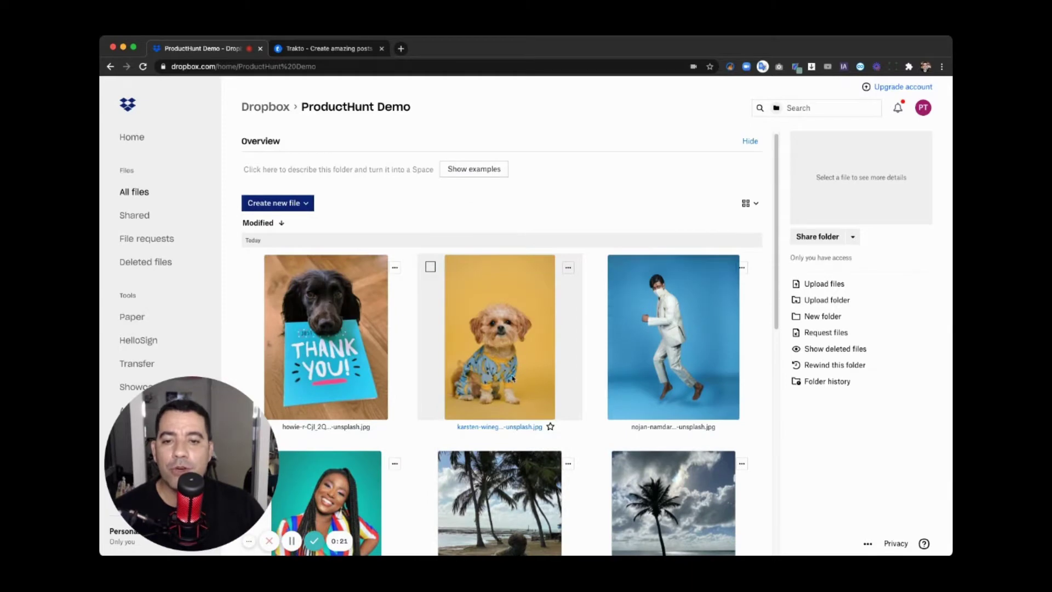
pyautogui.click(520, 323)
# Connect the Trakto app to the selected dog photo and allow it access to the Dropbox account.
pyautogui.click(868, 243)
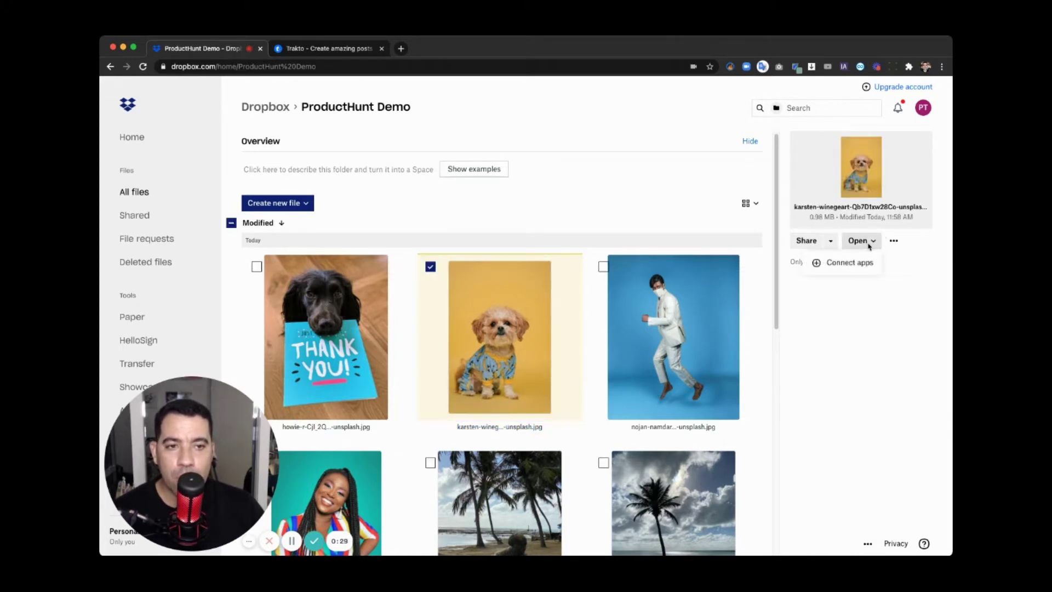
pyautogui.click(850, 264)
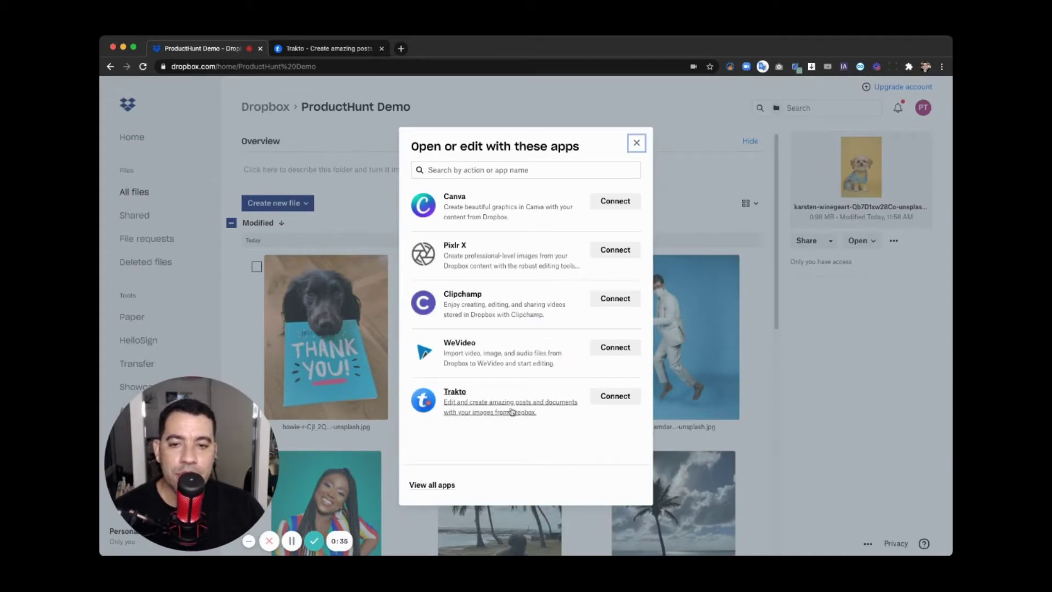
pyautogui.click(618, 396)
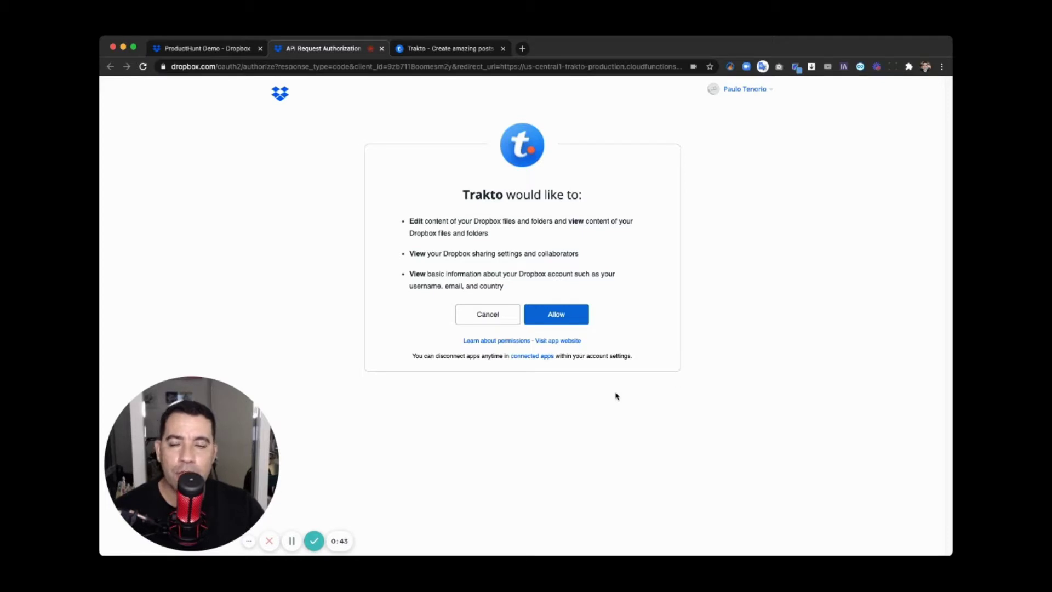
pyautogui.click(558, 317)
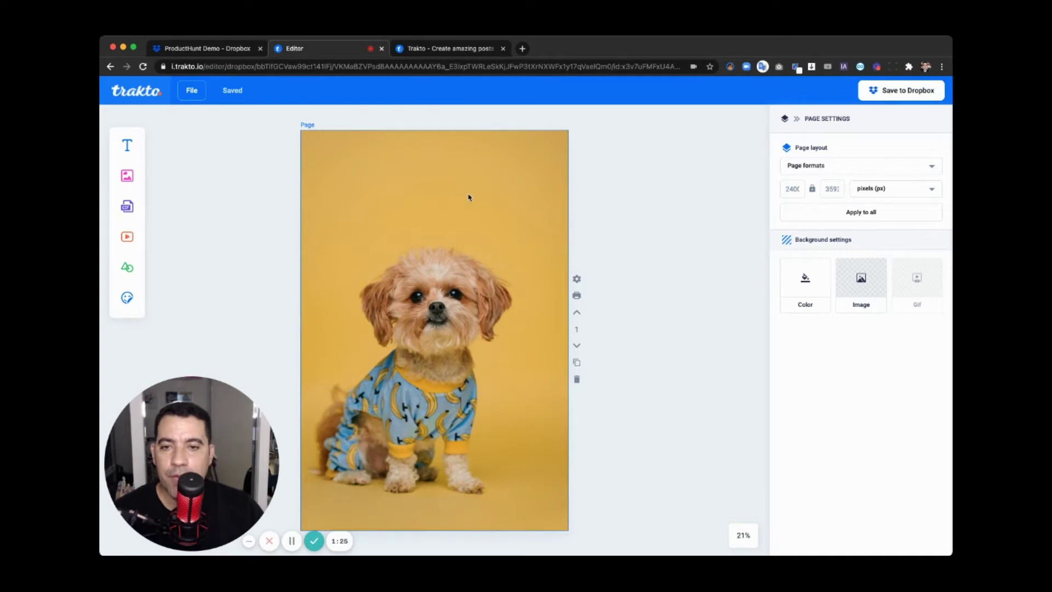
# Mask the dog photo with a star shape, shrink it and place it near the middle of the page.
pyautogui.click(468, 196)
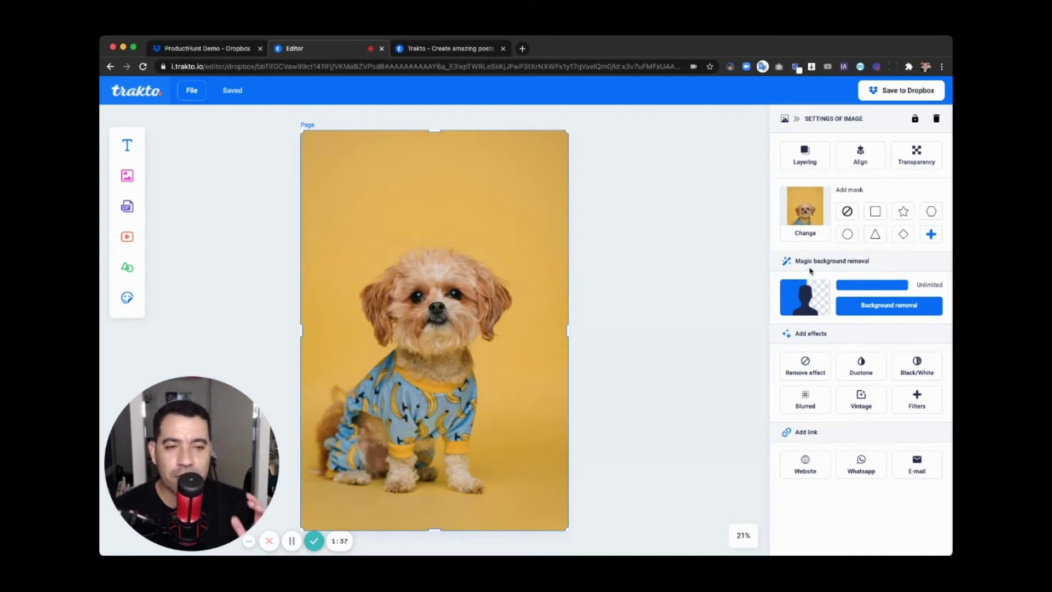
pyautogui.click(848, 235)
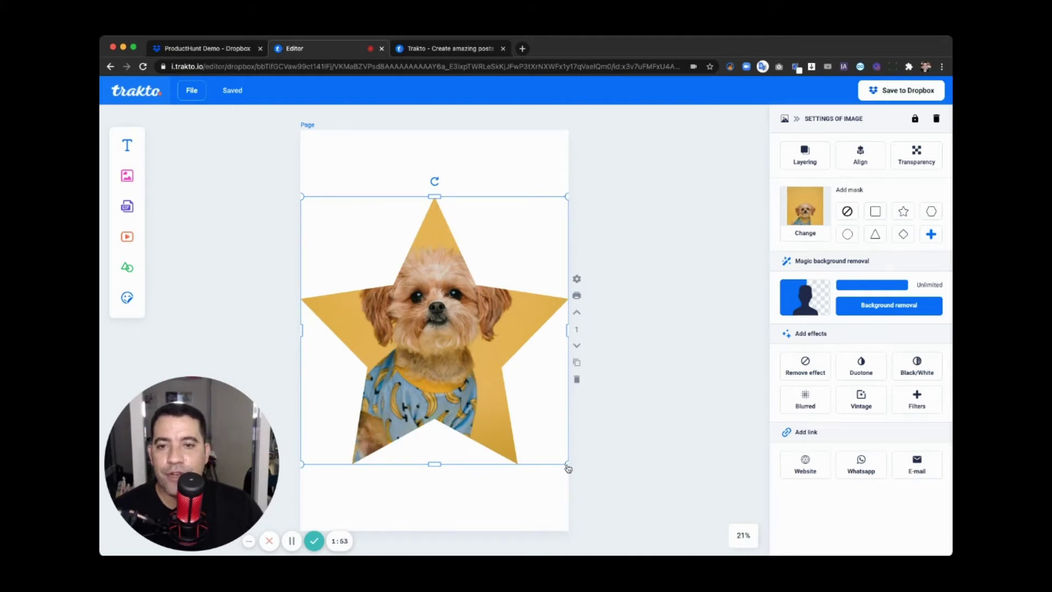
pyautogui.moveTo(567, 465); pyautogui.dragTo(467, 367)
pyautogui.moveTo(409, 318); pyautogui.dragTo(466, 312)
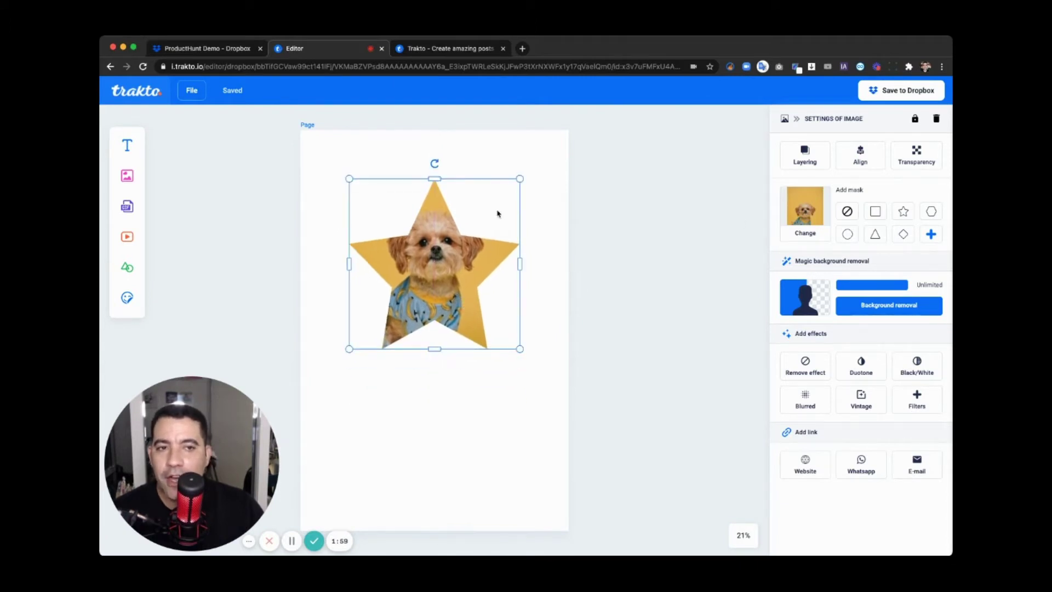
pyautogui.moveTo(498, 211); pyautogui.dragTo(450, 305)
# Replace the photo's mask with the round speech bubble shape and reposition the photo on the page.
pyautogui.click(847, 234)
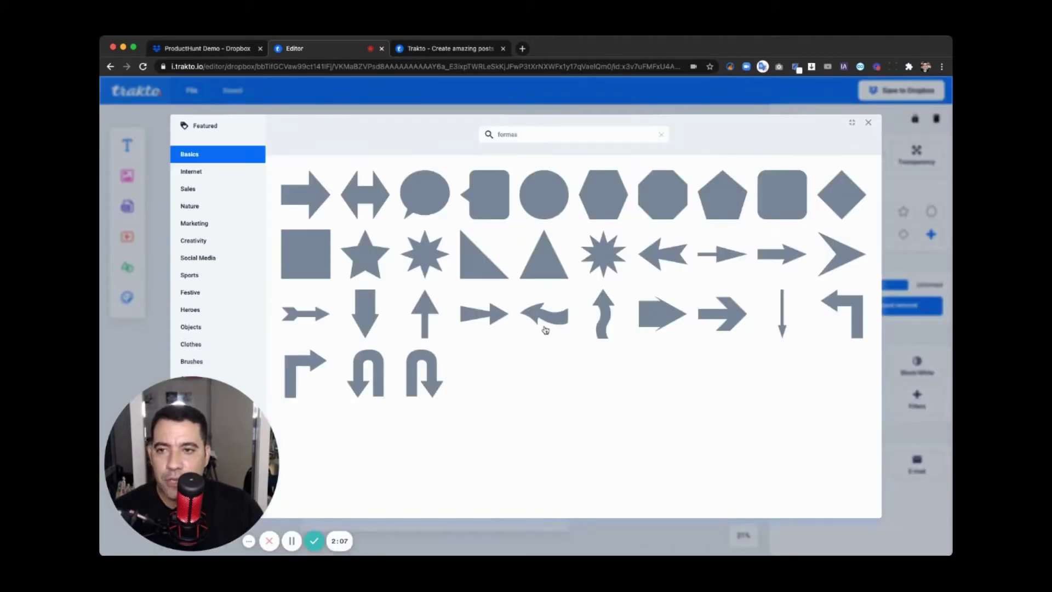
pyautogui.click(430, 198)
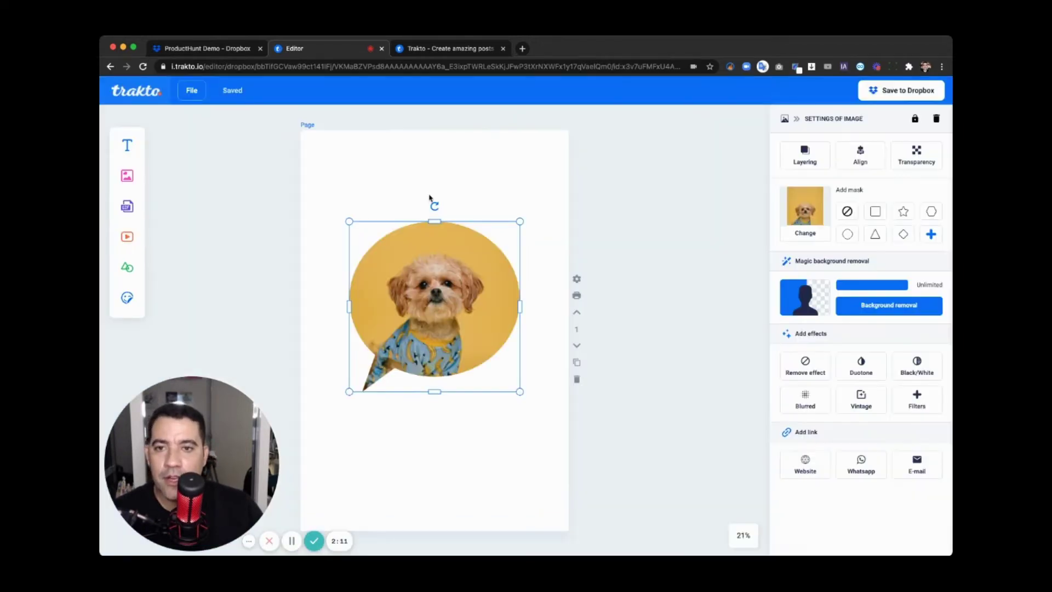
pyautogui.click(463, 277)
pyautogui.moveTo(463, 277)
pyautogui.mouseDown()
pyautogui.moveTo(479, 278)
pyautogui.moveTo(463, 266)
pyautogui.moveTo(466, 290)
pyautogui.mouseUp()
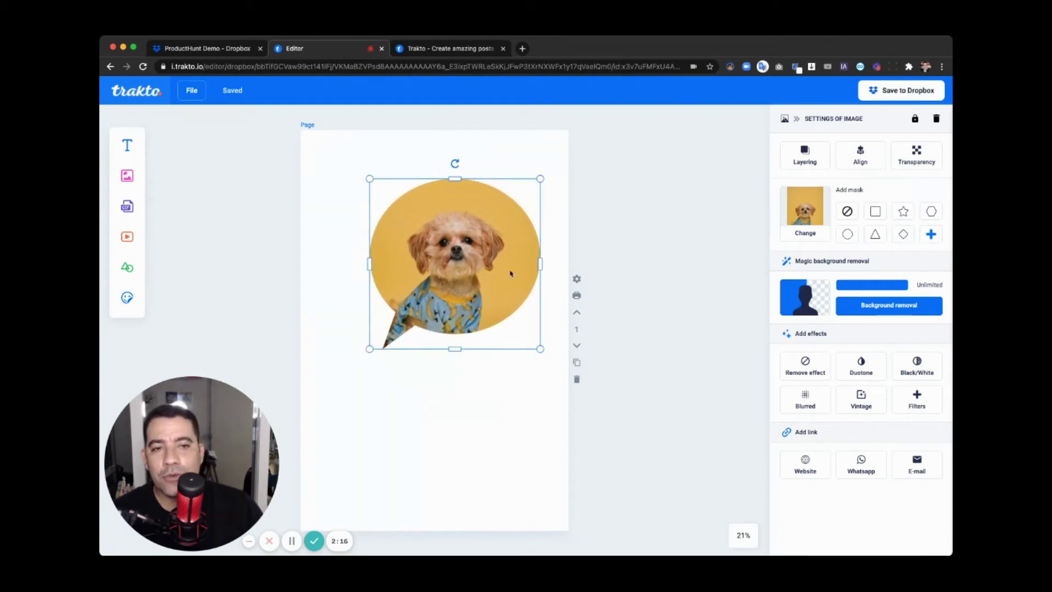
# Remove the mask from the dog photo and centre the photo horizontally in the upper part of the page.
pyautogui.click(847, 211)
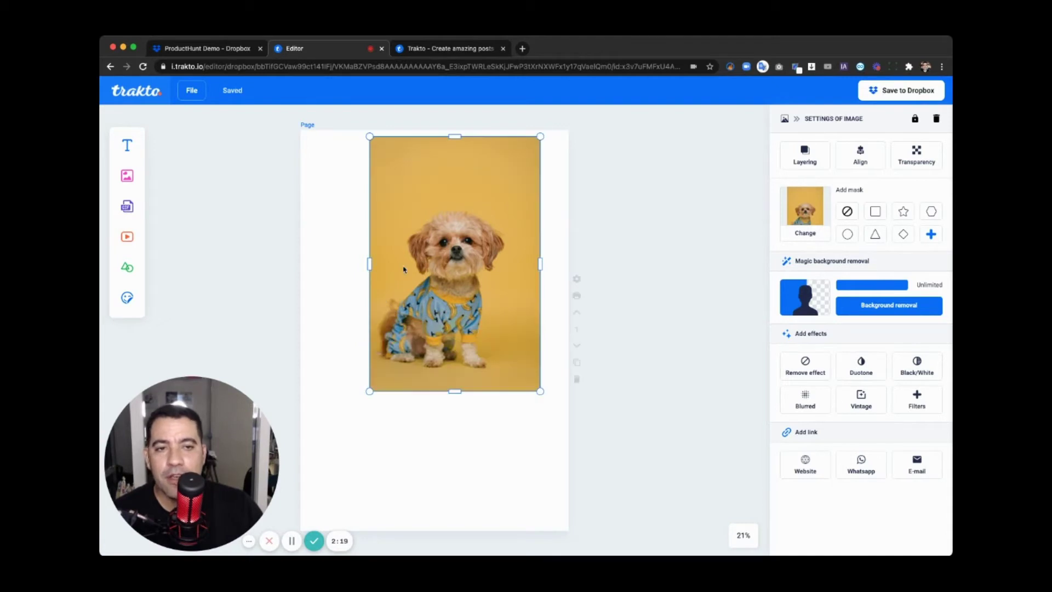
pyautogui.moveTo(464, 273); pyautogui.dragTo(372, 249)
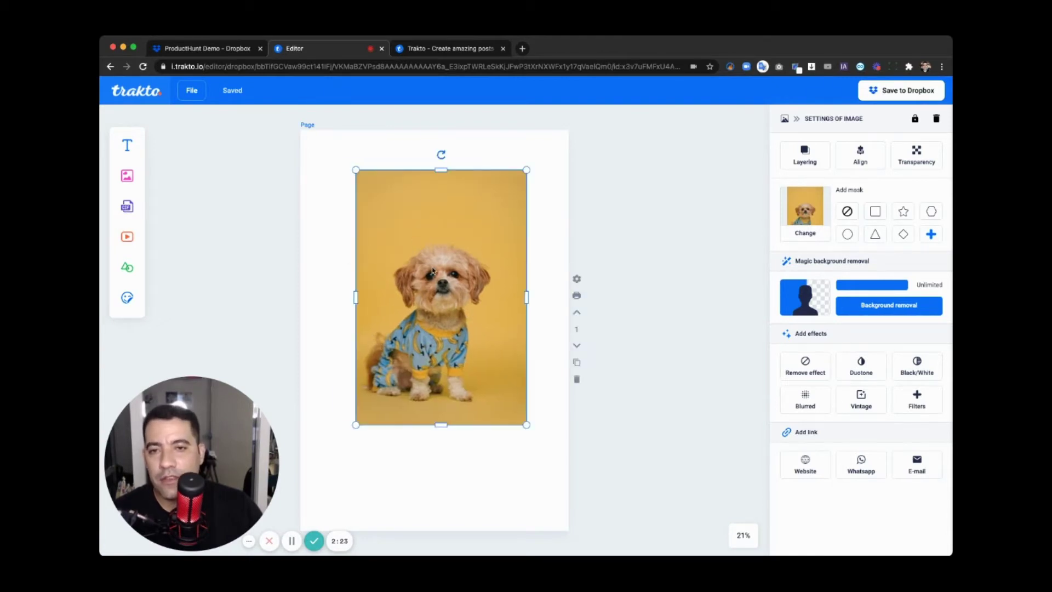
pyautogui.moveTo(432, 273)
pyautogui.mouseDown()
pyautogui.moveTo(417, 262)
pyautogui.moveTo(426, 265)
pyautogui.mouseUp()
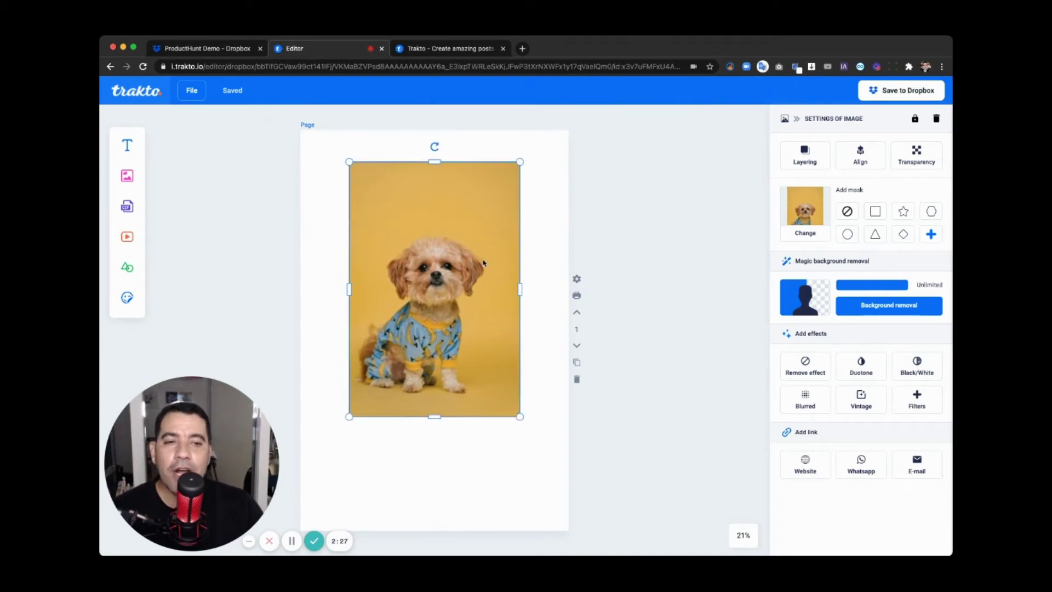
# Remove the dog photo's background and crop the empty area above the dog's head.
pyautogui.click(854, 312)
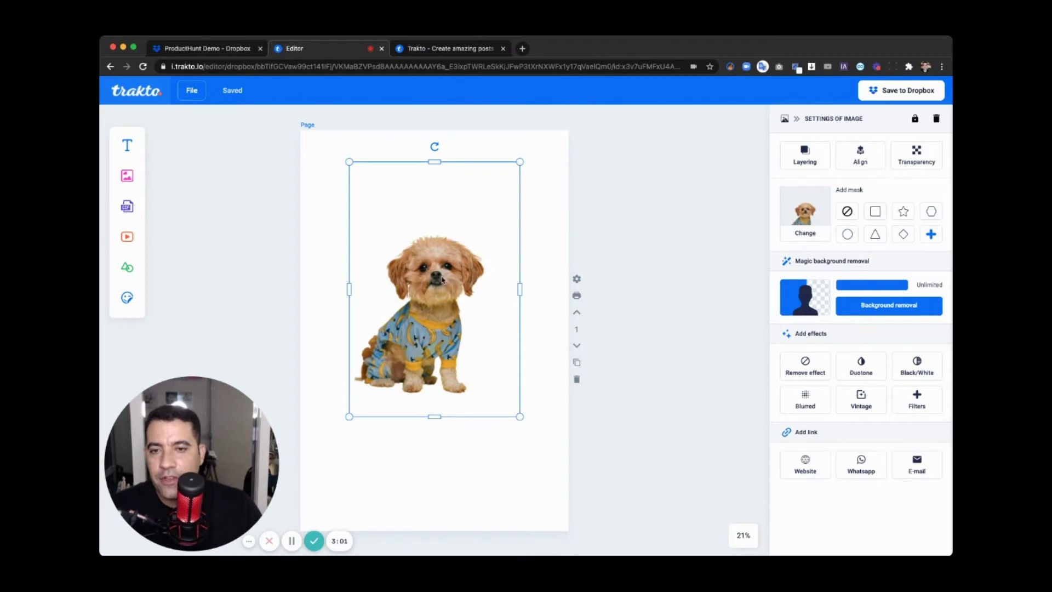
pyautogui.moveTo(436, 167); pyautogui.dragTo(439, 221)
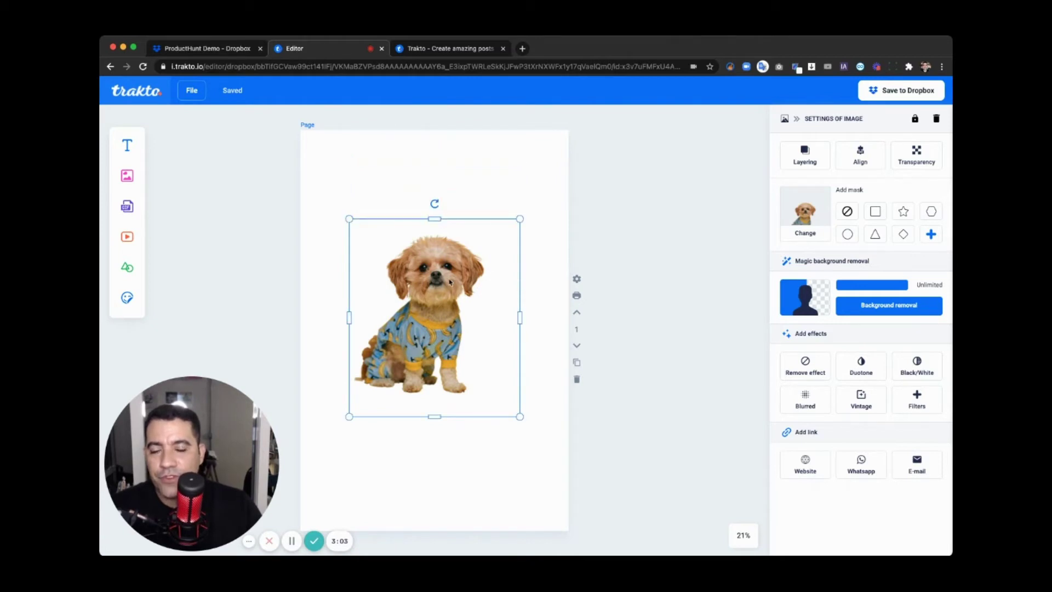
# Enlarge the dog cutout to nearly the page width and place it in the lower part of the page.
pyautogui.moveTo(452, 289); pyautogui.dragTo(449, 353)
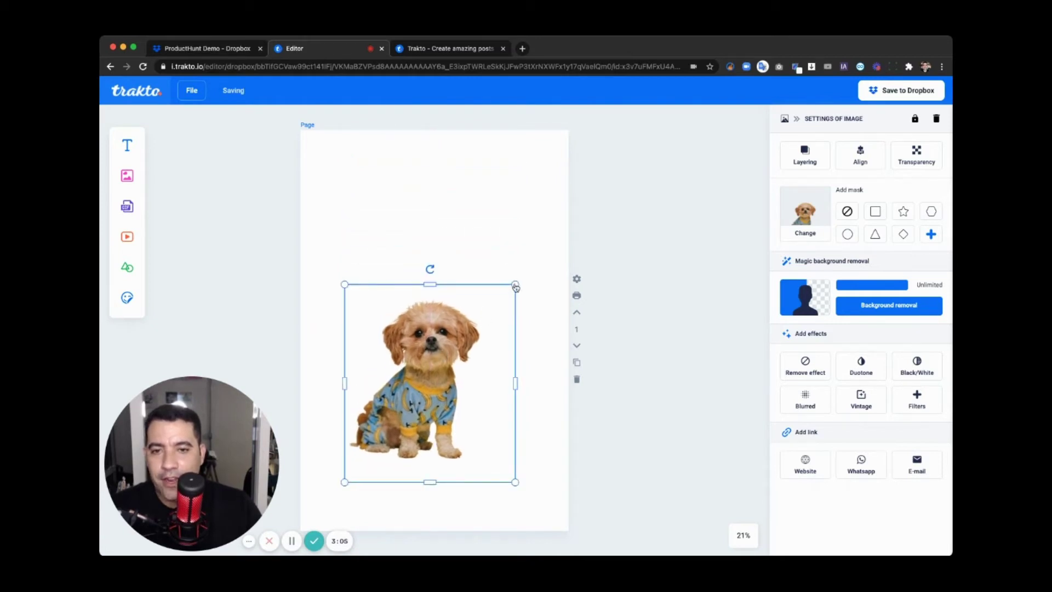
pyautogui.moveTo(515, 284); pyautogui.dragTo(586, 202)
pyautogui.moveTo(457, 296); pyautogui.dragTo(440, 335)
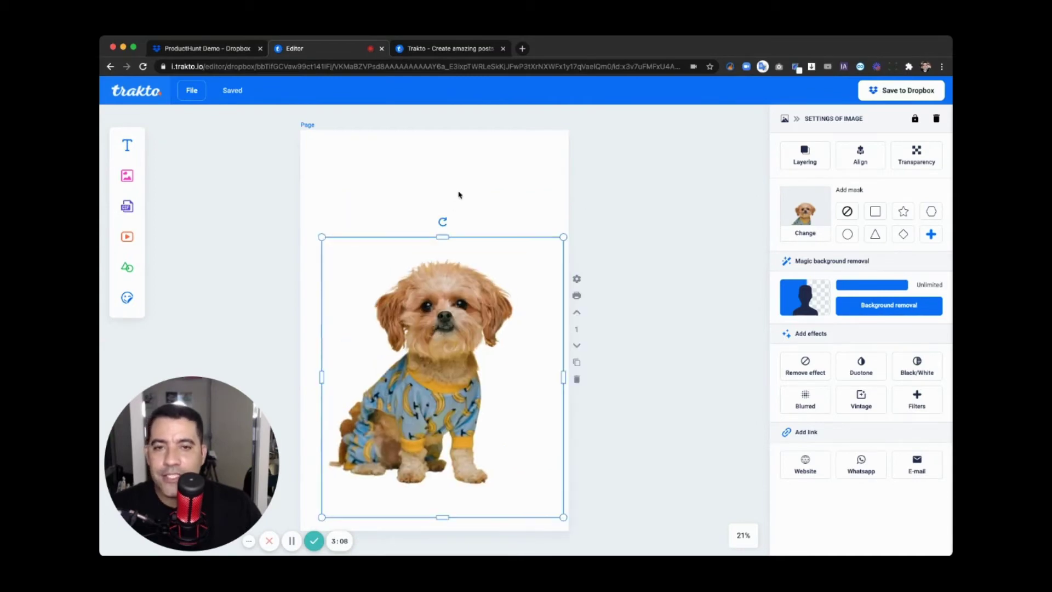
# Try dark blue and green as the page background colour, settling on the second light blue of the Fresh palette.
pyautogui.click(456, 198)
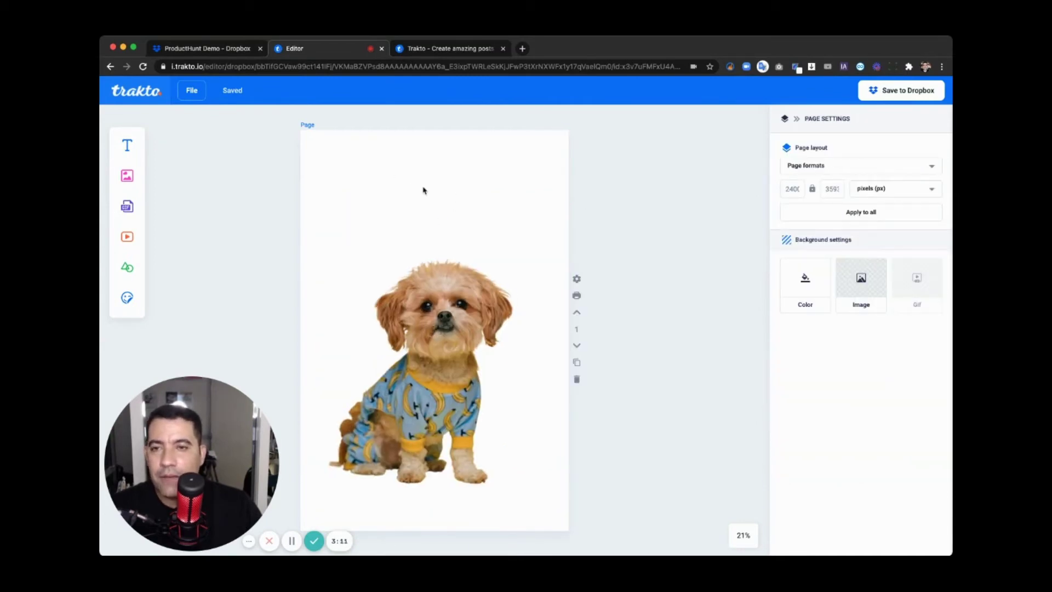
pyautogui.click(815, 281)
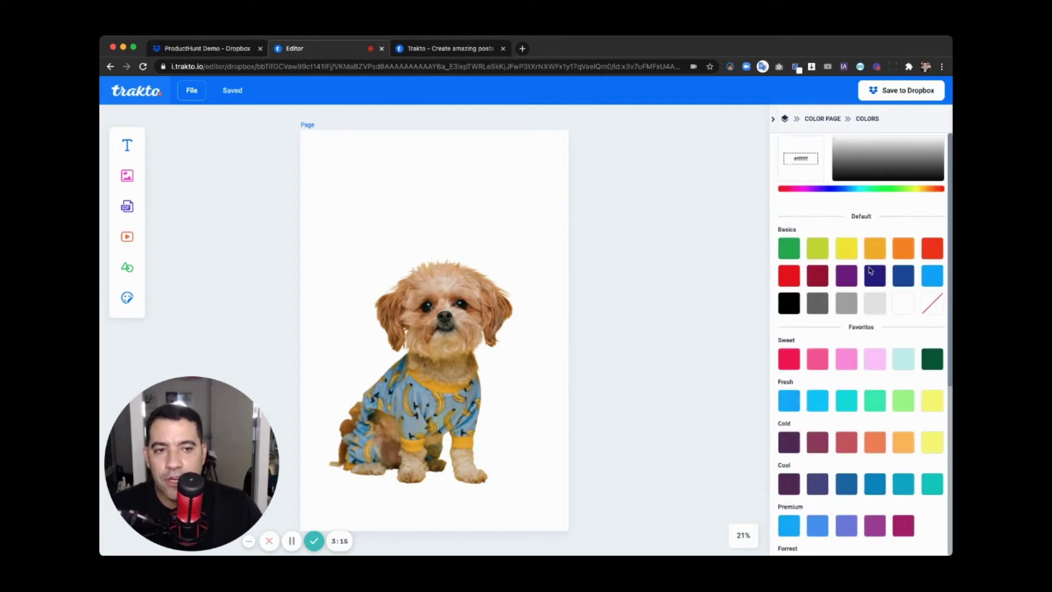
pyautogui.click(879, 281)
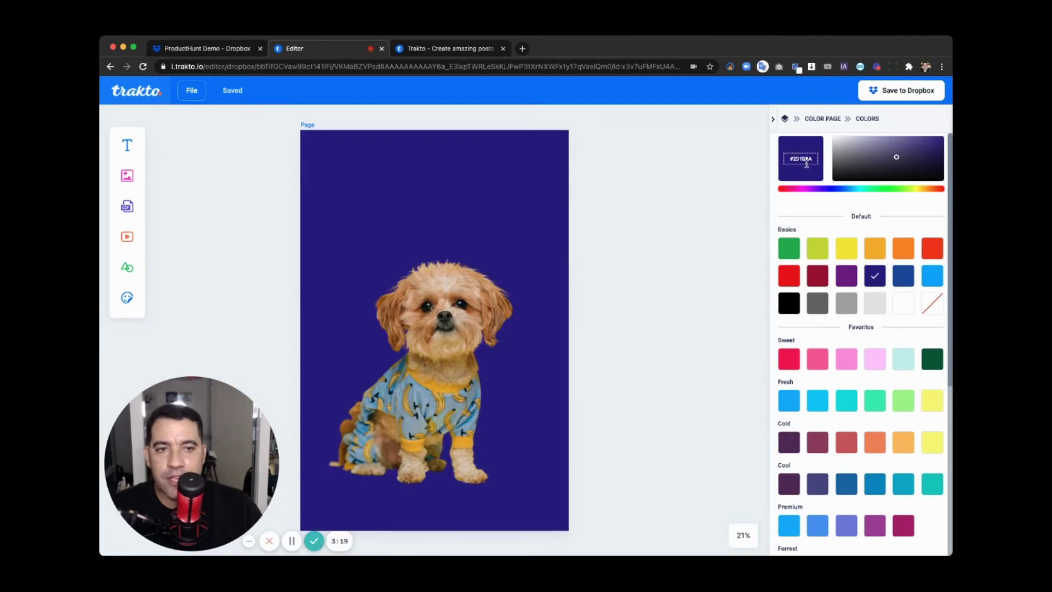
pyautogui.click(791, 250)
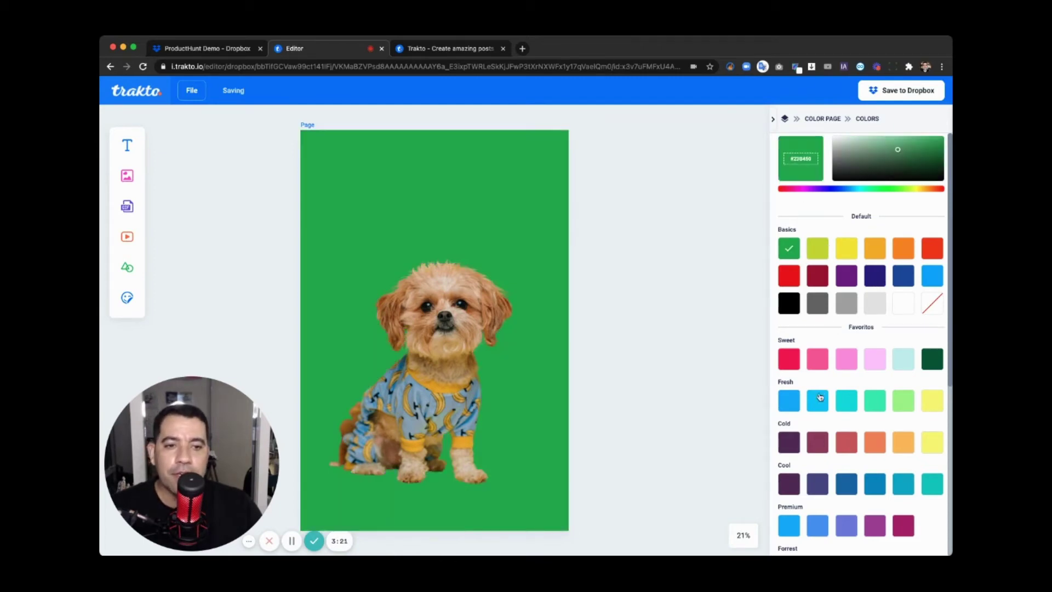
pyautogui.click(819, 399)
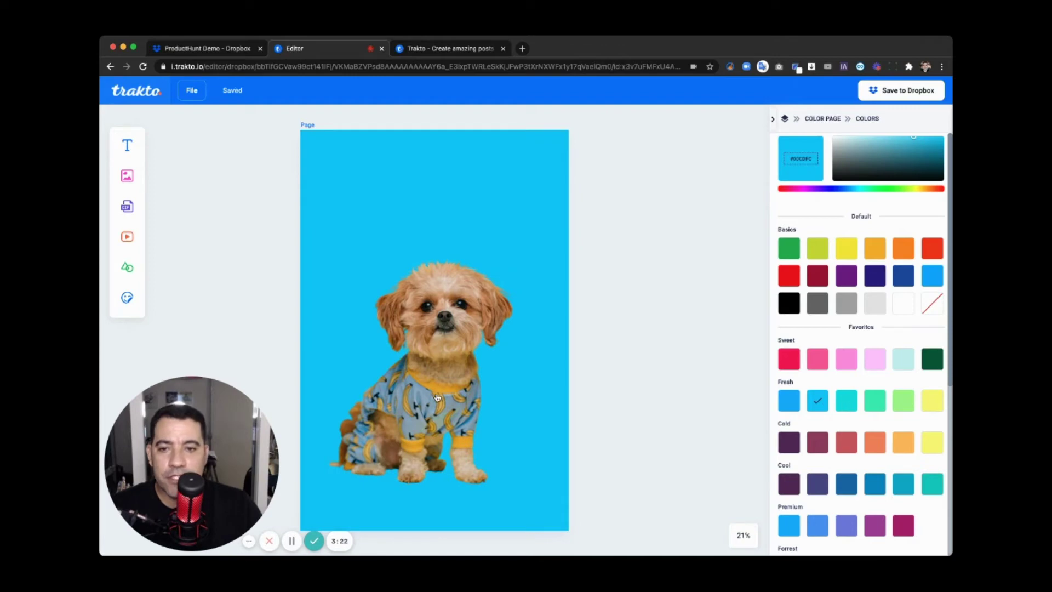
# Shift the dog cutout slightly down towards the page's lower edge and deselect it.
pyautogui.click(465, 343)
pyautogui.moveTo(462, 336); pyautogui.dragTo(453, 339)
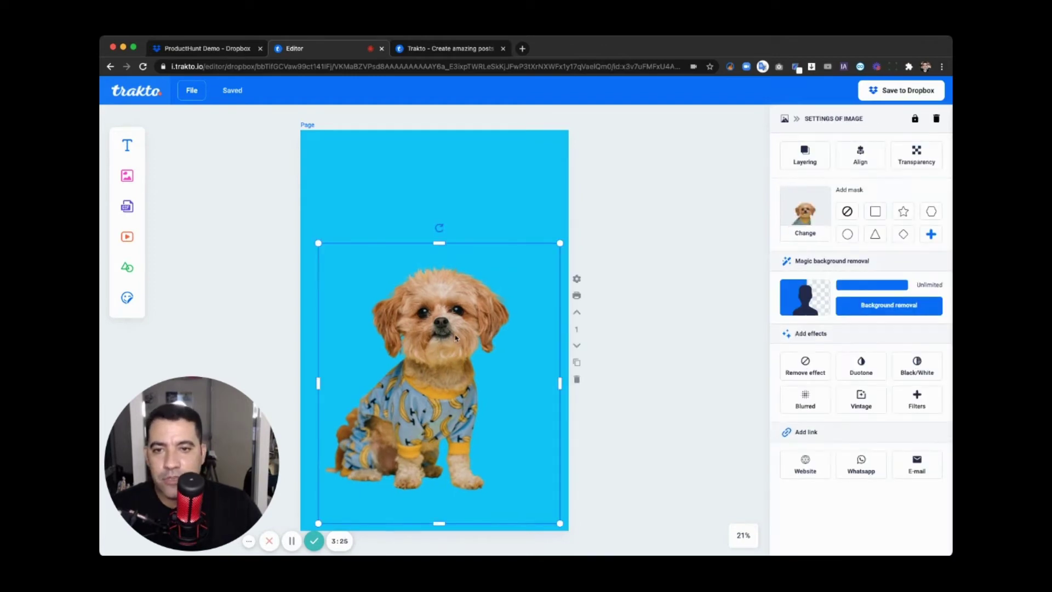
pyautogui.click(397, 195)
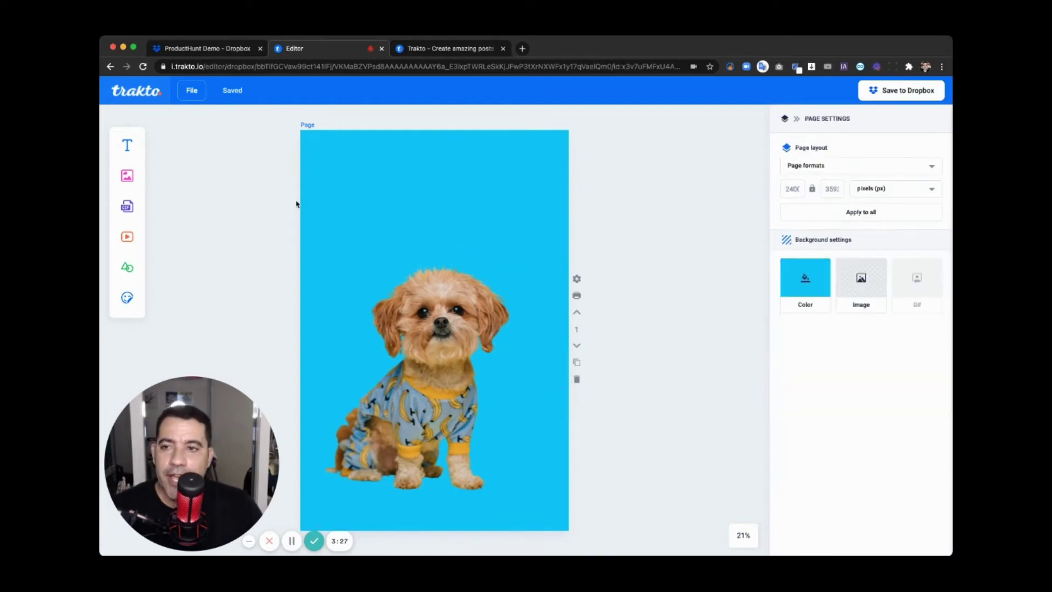
# Add a text box above the dog and replace its placeholder with "This is for Product Hunt".
pyautogui.click(127, 145)
pyautogui.moveTo(396, 343); pyautogui.dragTo(397, 189)
pyautogui.doubleClick(397, 189)
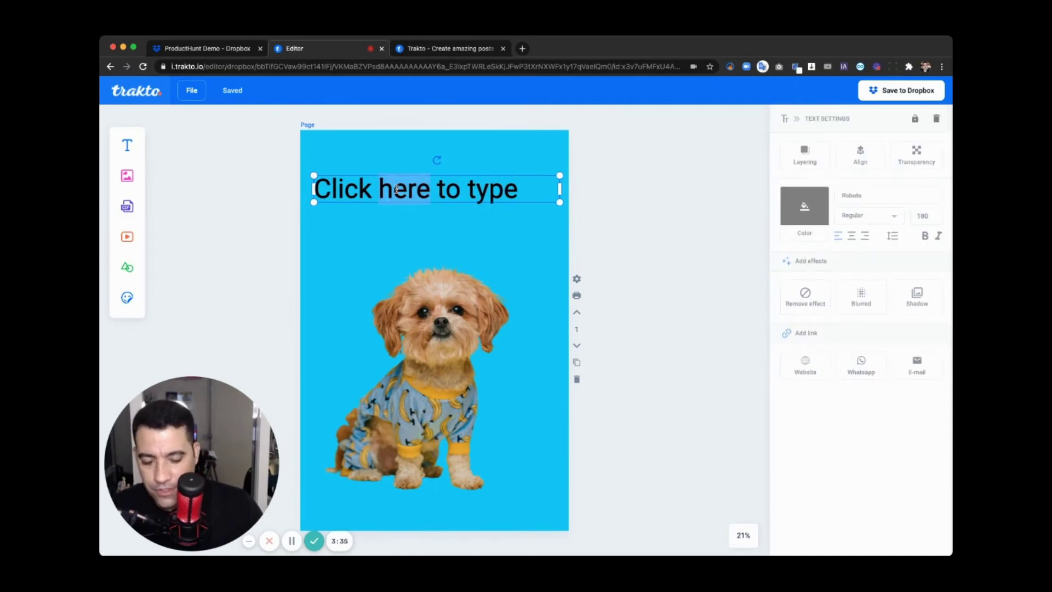
pyautogui.hotkey('ctrl', 'a')
pyautogui.write('This is for P')
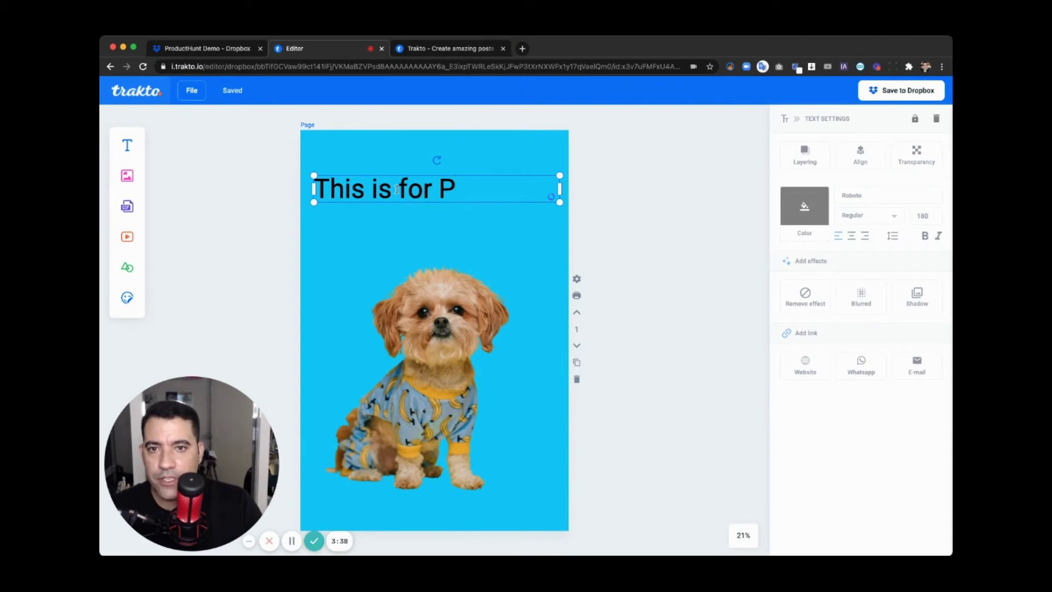
pyautogui.write('roduct Hunt')
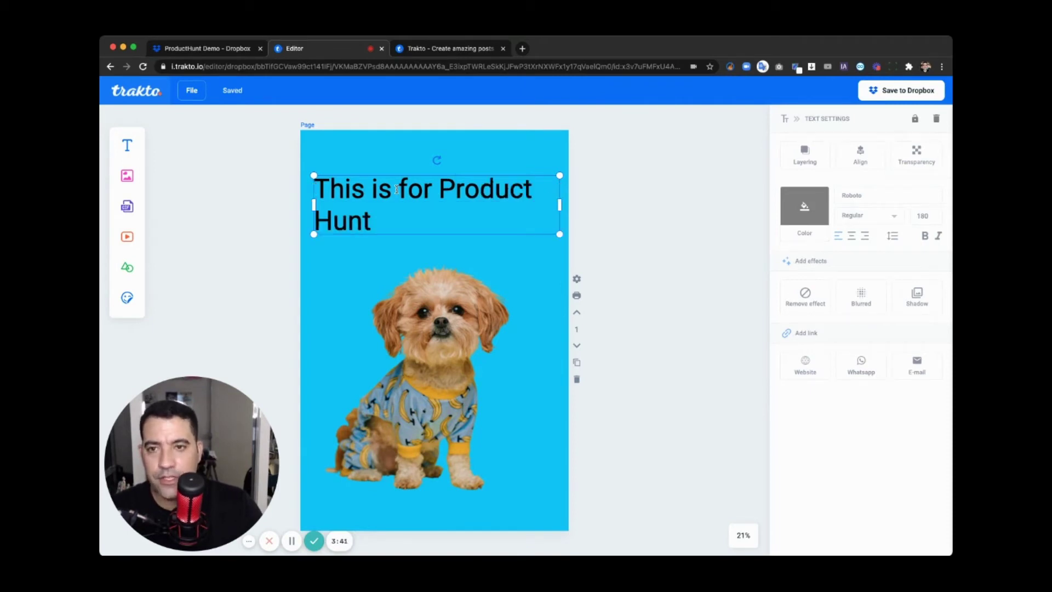
pyautogui.click(496, 139)
# Try the Aladin and Alegreya SC fonts on the heading text, settling on Alfa Slab One.
pyautogui.click(514, 199)
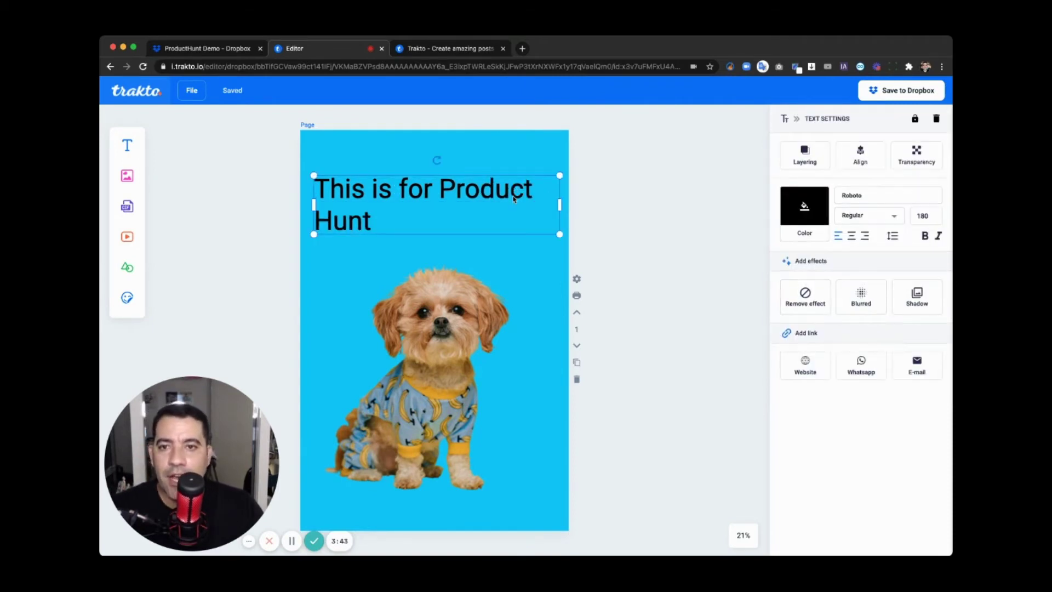
pyautogui.click(879, 201)
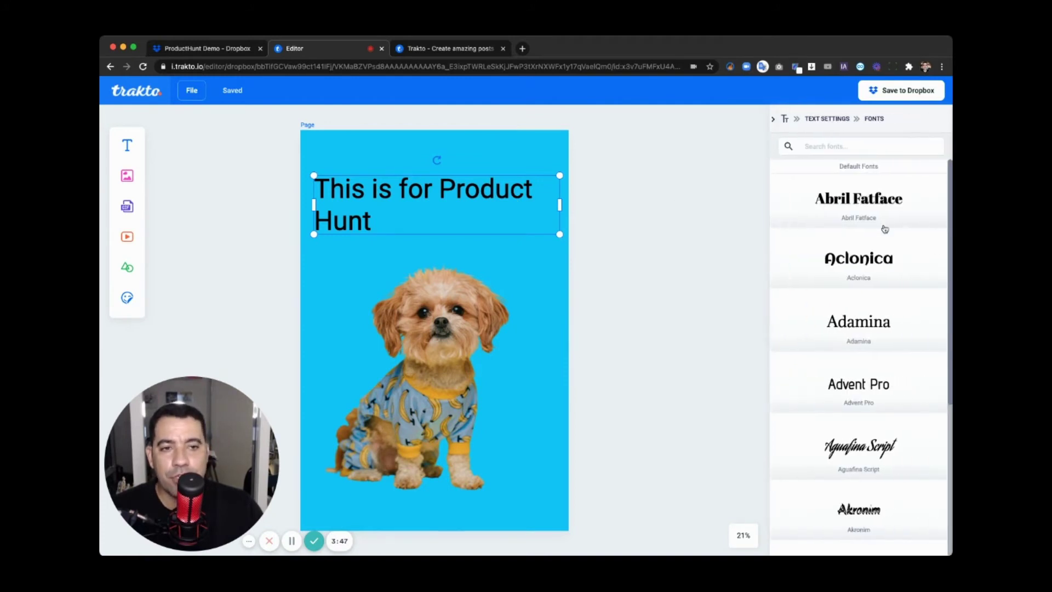
pyautogui.scroll(-4, 887, 302)
pyautogui.click(876, 357)
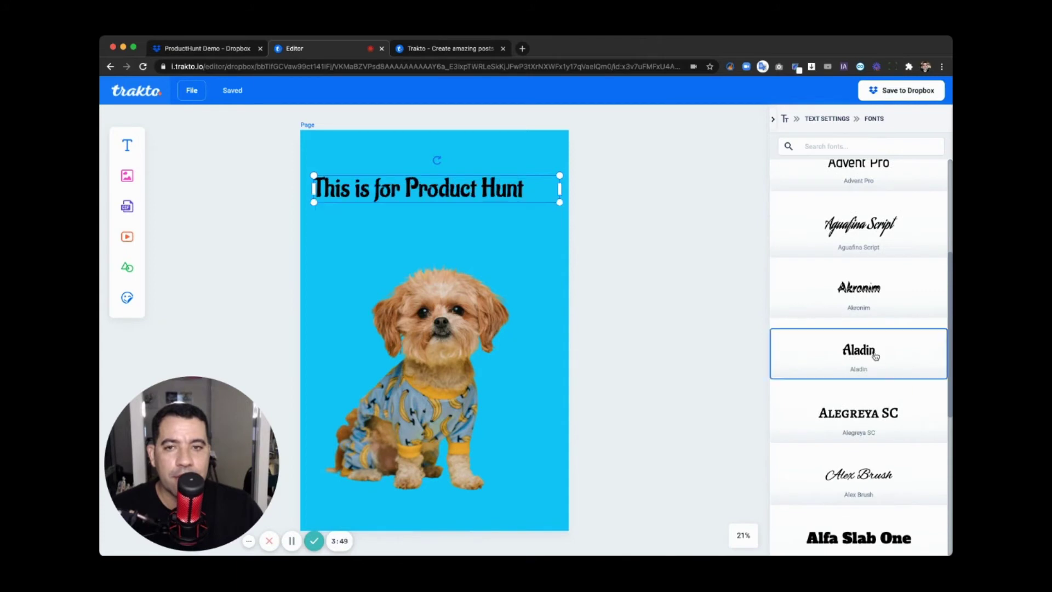
pyautogui.click(873, 416)
pyautogui.scroll(-4, 885, 402)
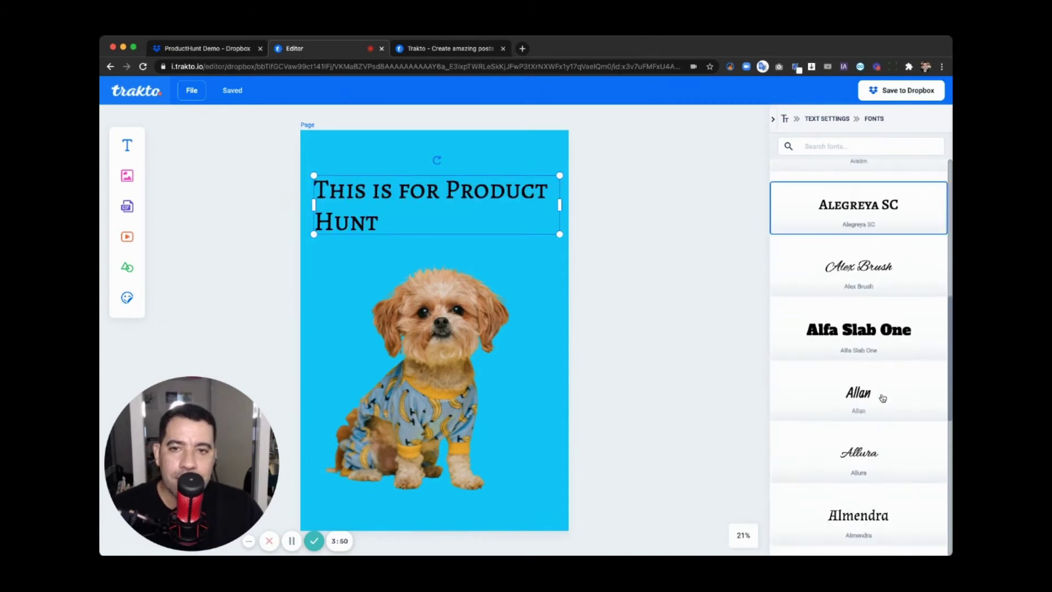
pyautogui.click(869, 337)
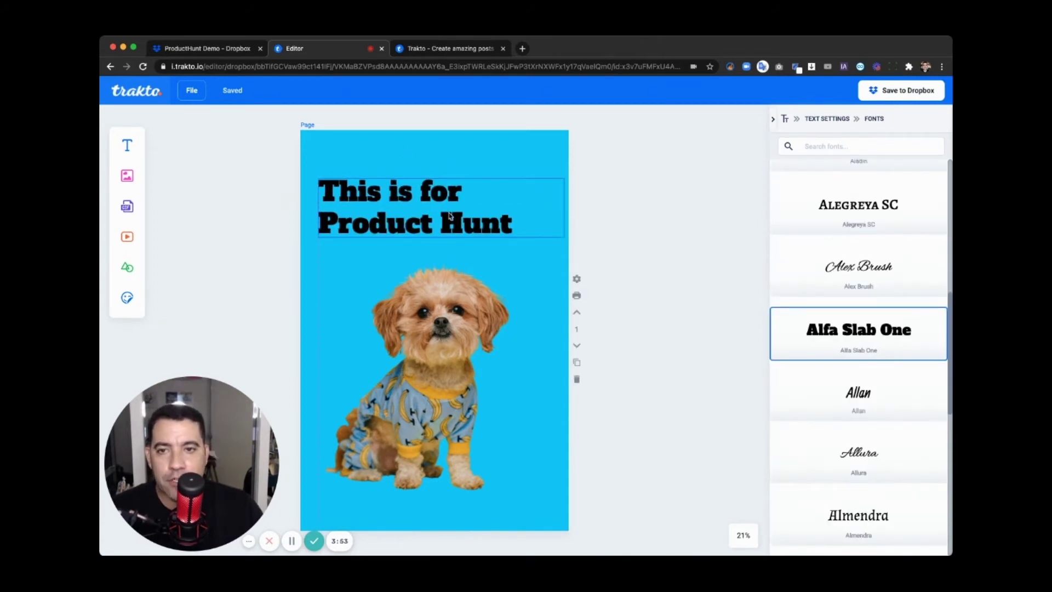
# Try white and bright yellow on the heading text, settling on the pale yellow of the Fresh palette.
pyautogui.click(773, 123)
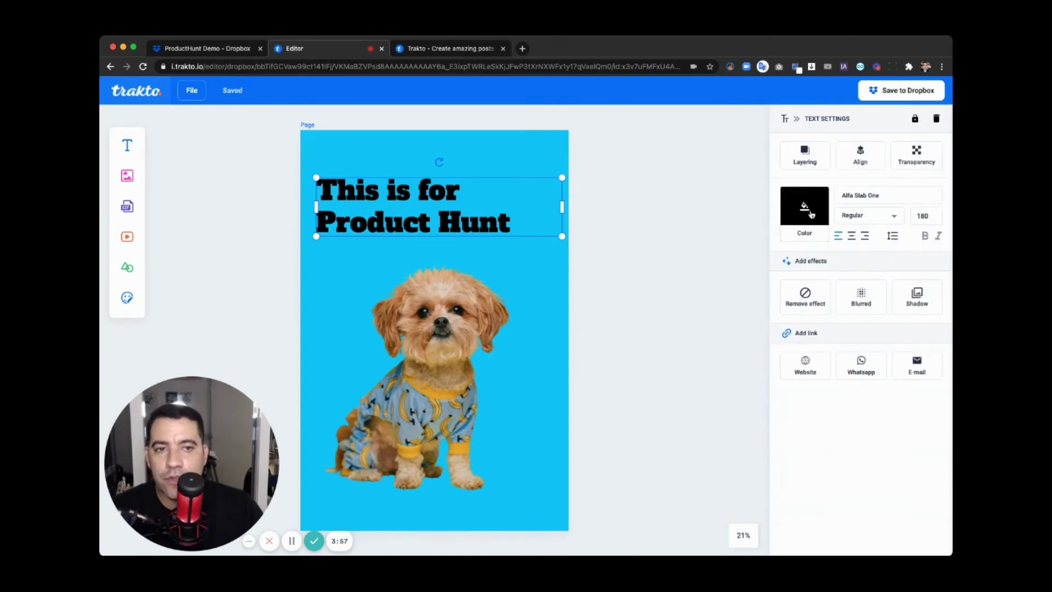
pyautogui.click(811, 212)
pyautogui.click(904, 305)
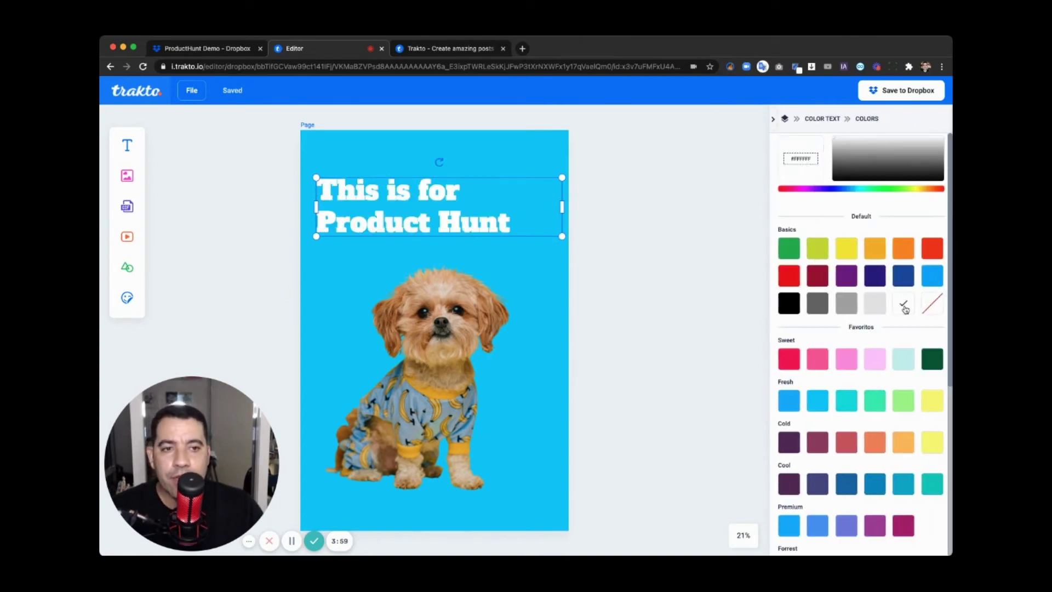
pyautogui.click(846, 249)
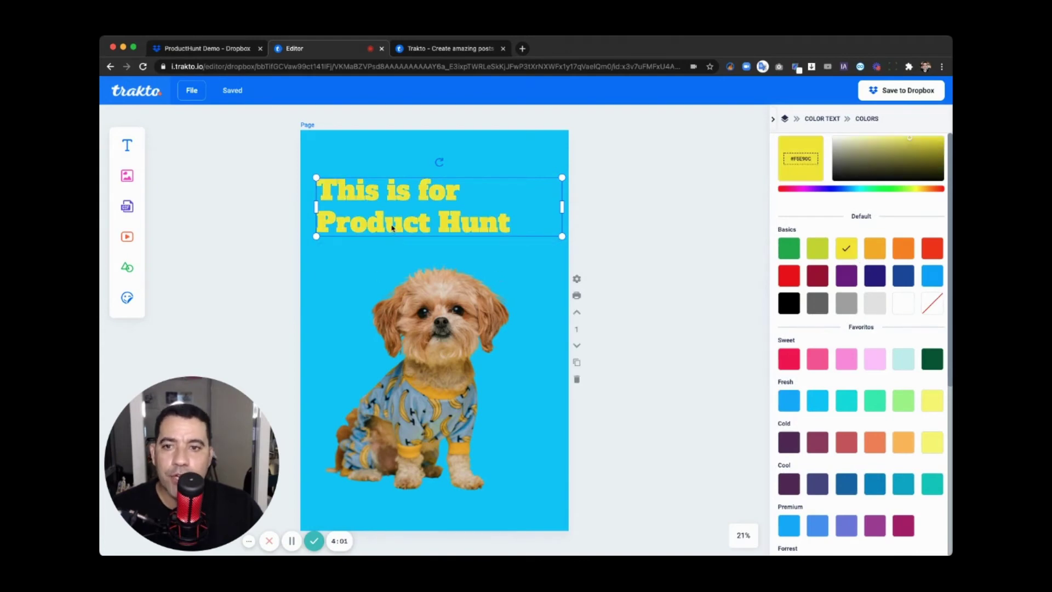
pyautogui.moveTo(390, 226); pyautogui.dragTo(397, 233)
pyautogui.click(931, 400)
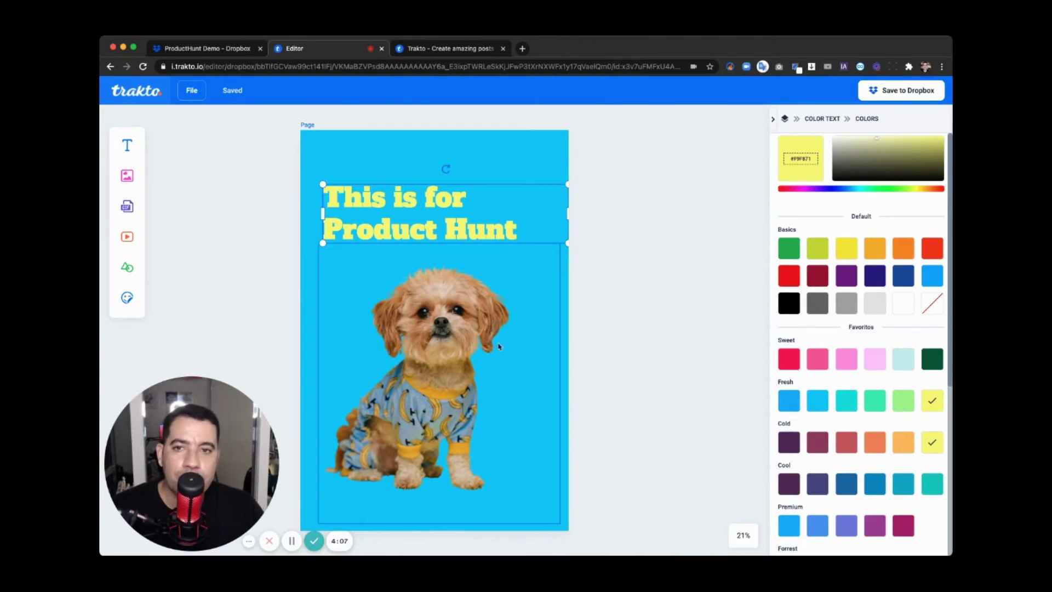
# Shift the heading slightly up and to the left, narrow its text box from the right side, and deselect it.
pyautogui.moveTo(425, 227); pyautogui.dragTo(418, 216)
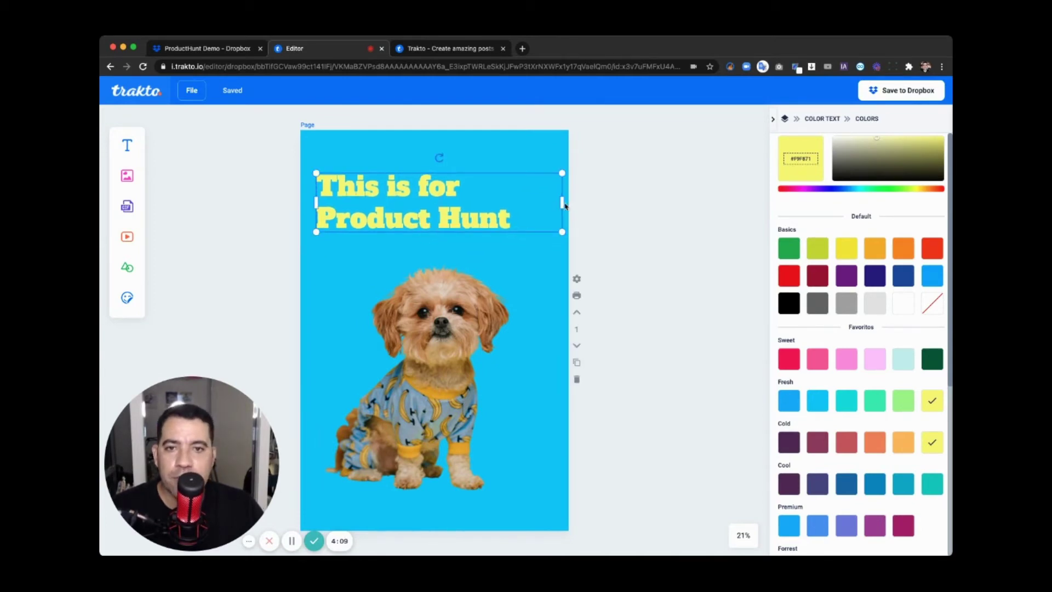
pyautogui.moveTo(565, 205); pyautogui.dragTo(547, 205)
pyautogui.click(463, 157)
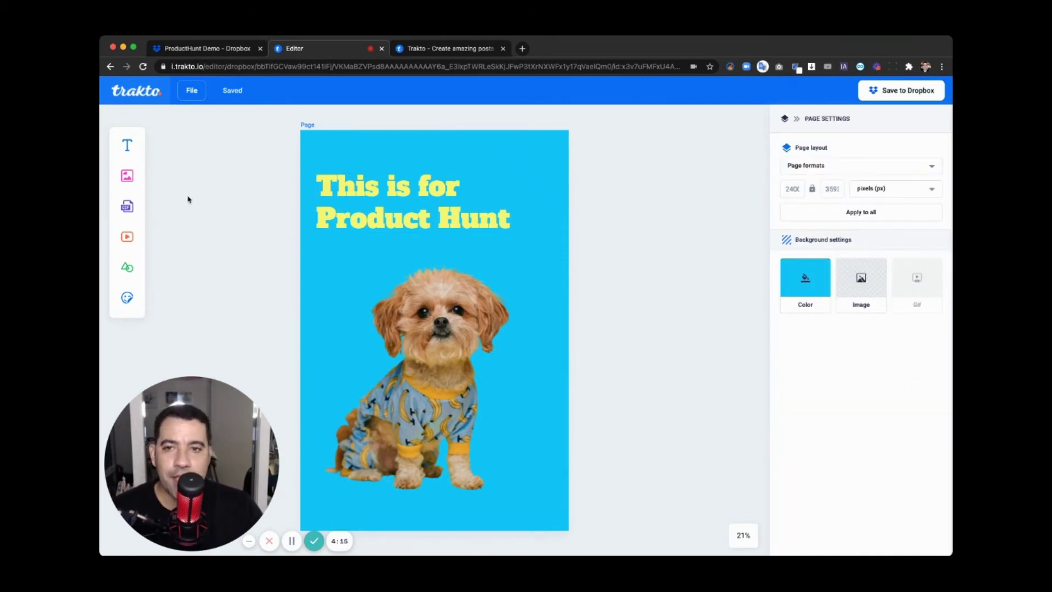
# Add a circle from the Basics shapes, enlarge it to nearly the page width and position it over the dog.
pyautogui.click(132, 271)
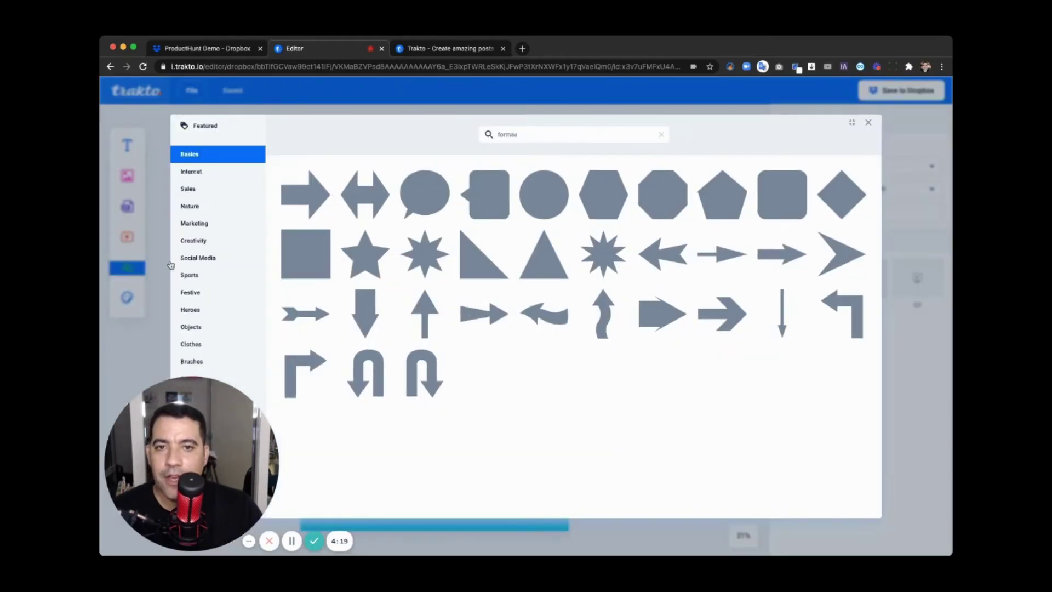
pyautogui.click(548, 200)
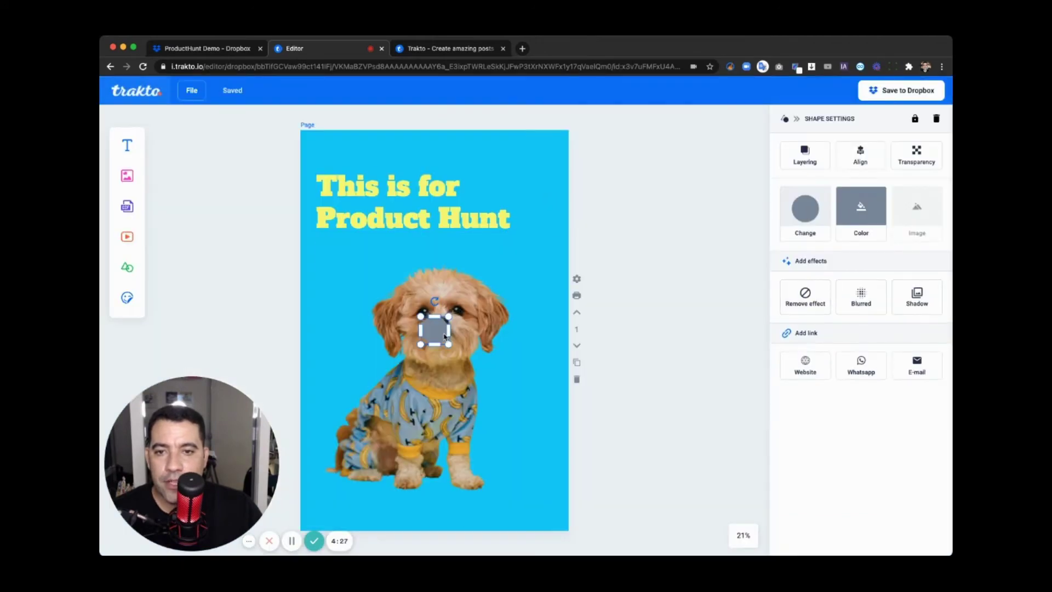
pyautogui.moveTo(435, 329); pyautogui.dragTo(611, 380)
pyautogui.moveTo(497, 352); pyautogui.dragTo(433, 352)
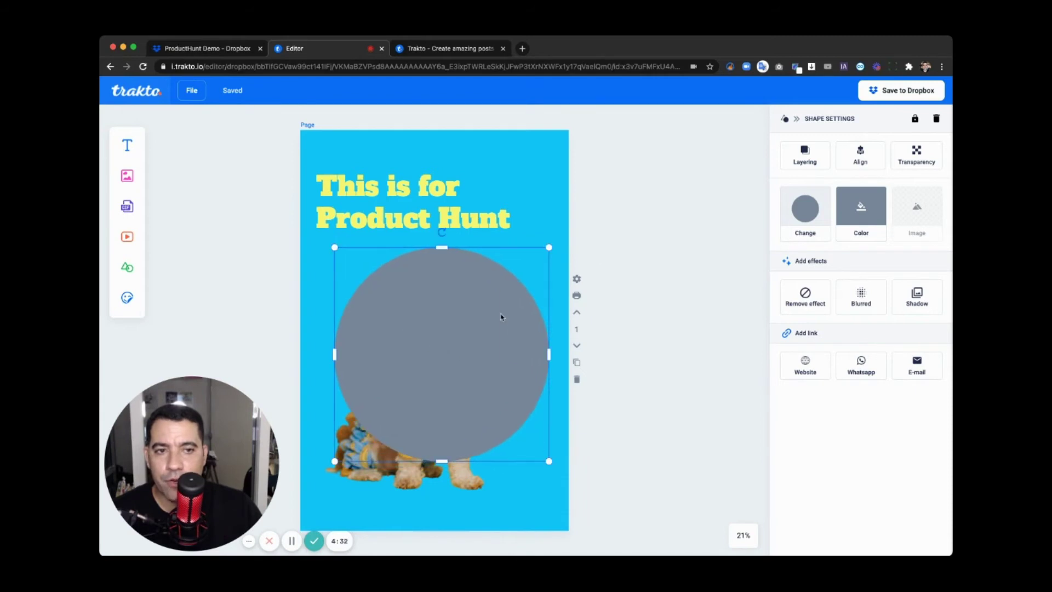
# Try green and blue shades of the Fresh palette on the circle, settling on white from the Basics colours.
pyautogui.click(861, 209)
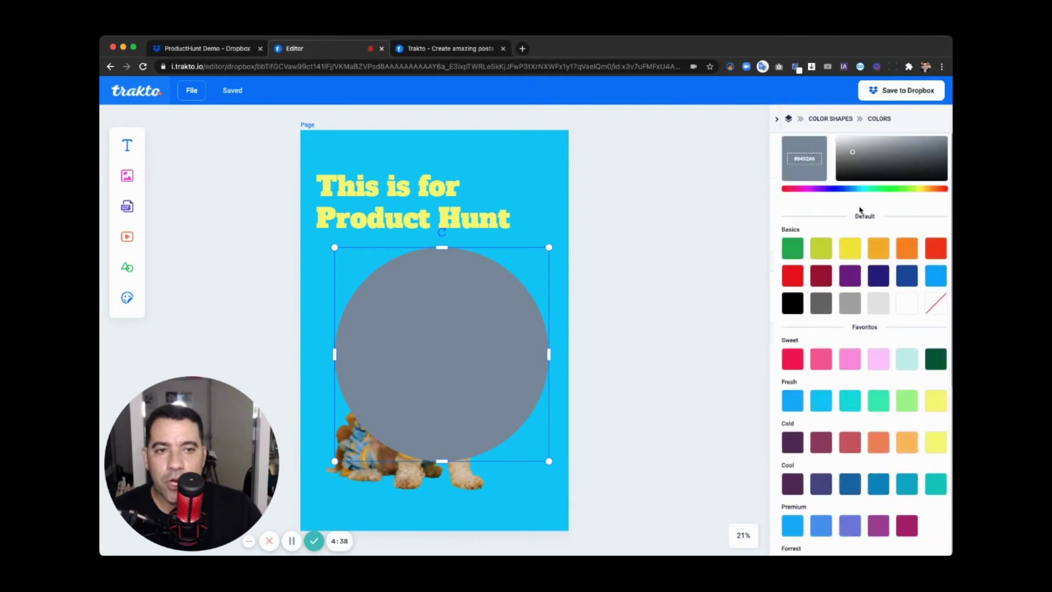
pyautogui.click(904, 308)
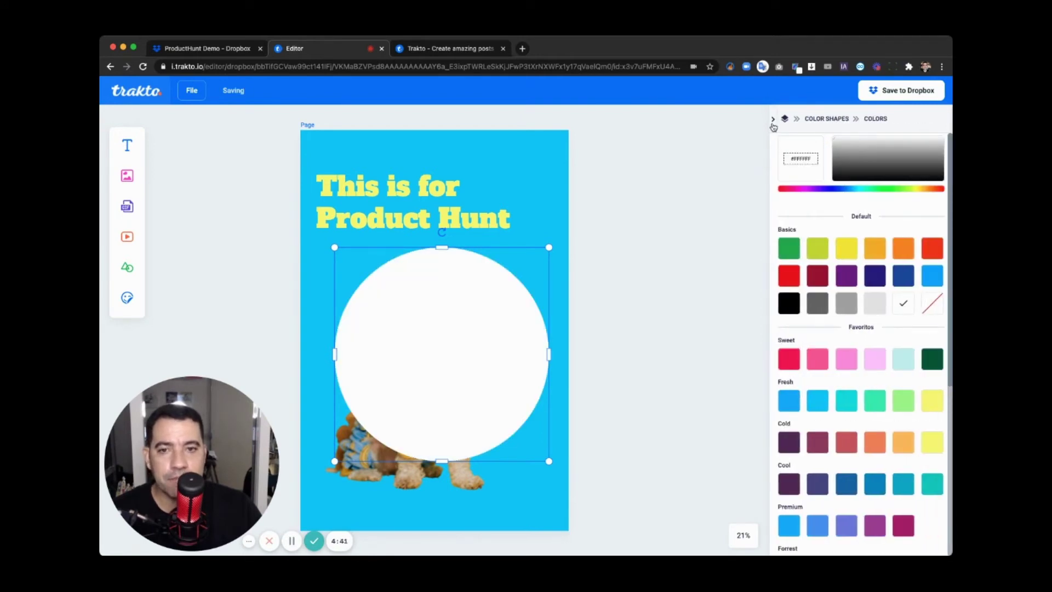
pyautogui.click(903, 400)
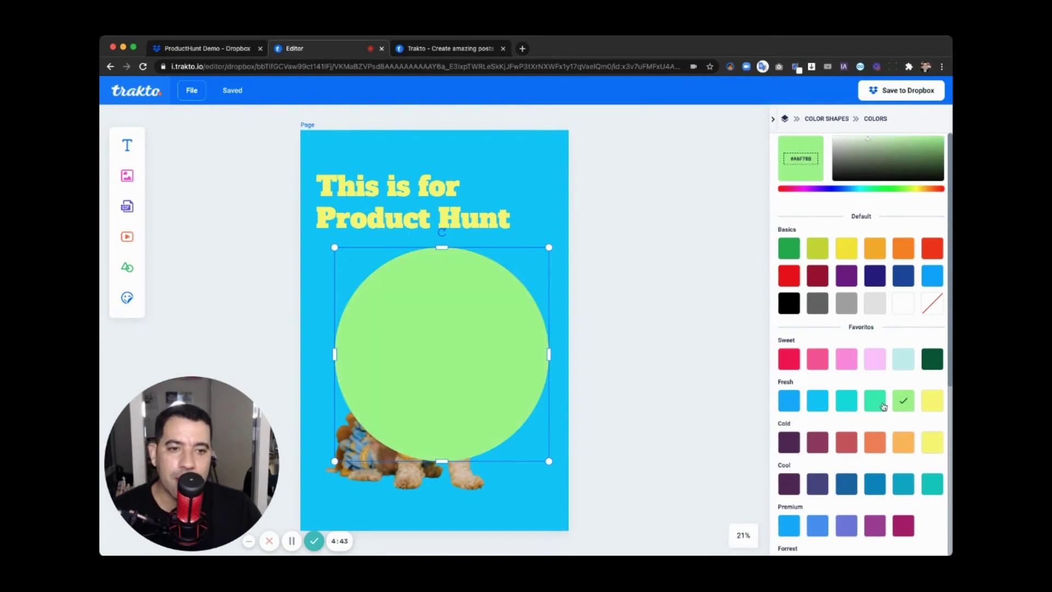
pyautogui.click(883, 406)
pyautogui.click(816, 406)
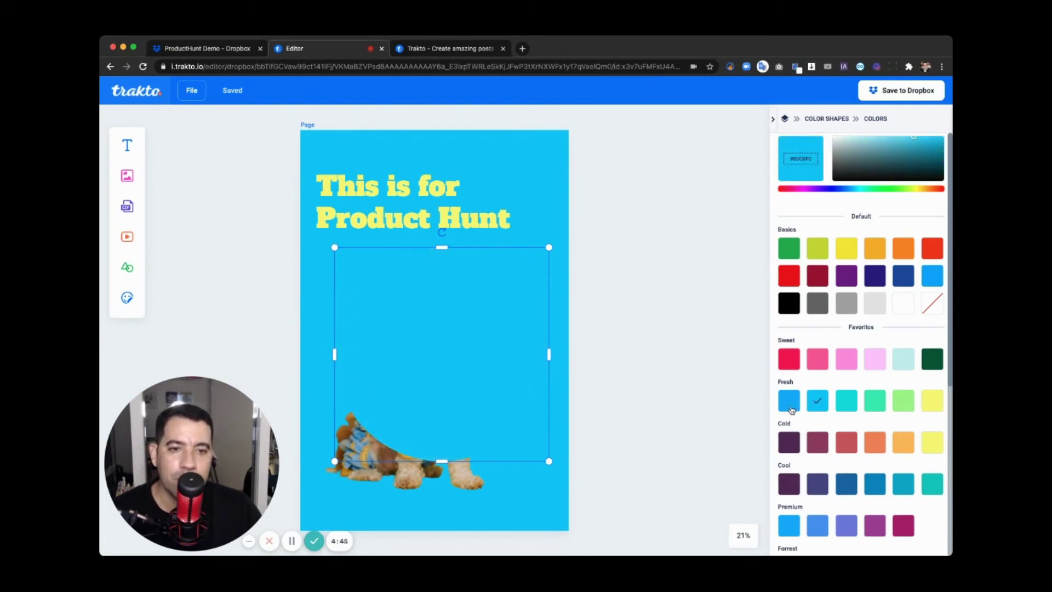
pyautogui.click(791, 410)
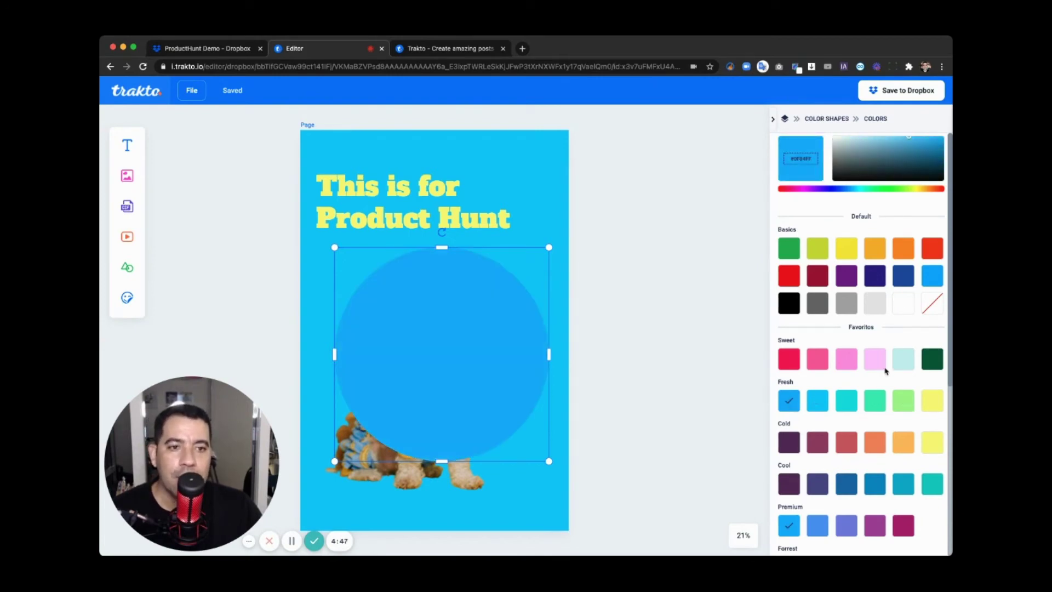
pyautogui.click(902, 306)
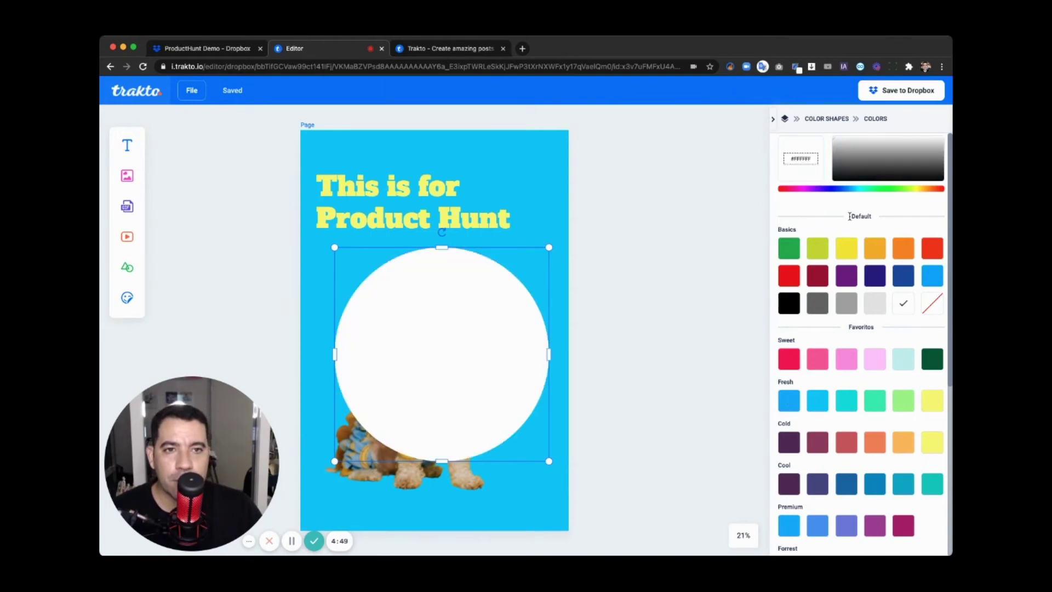
# Send the white circle backward behind the dog cutout and enlarge it slightly.
pyautogui.click(773, 119)
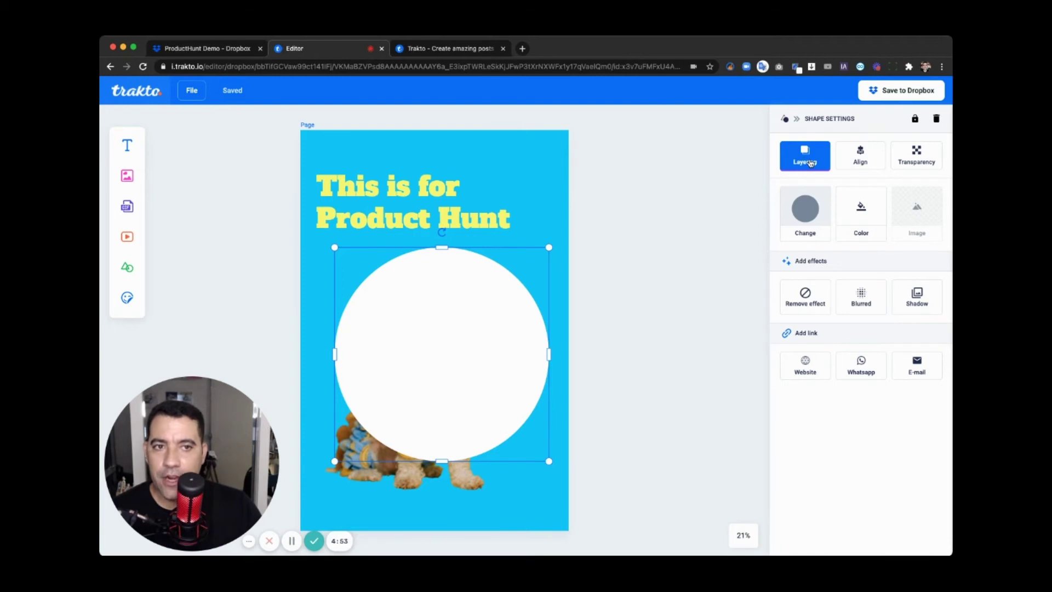
pyautogui.click(810, 162)
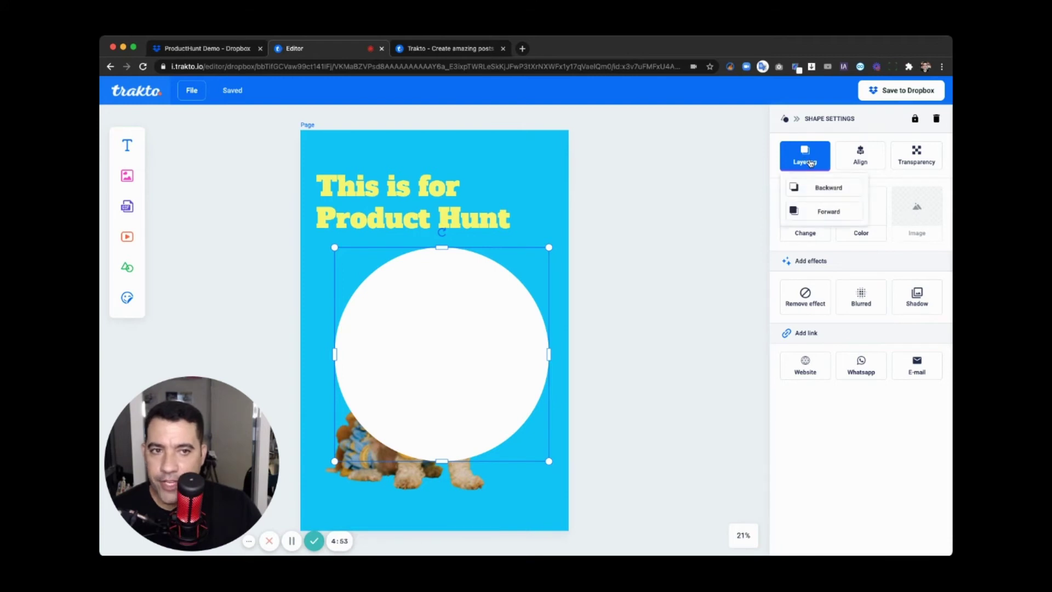
pyautogui.click(821, 192)
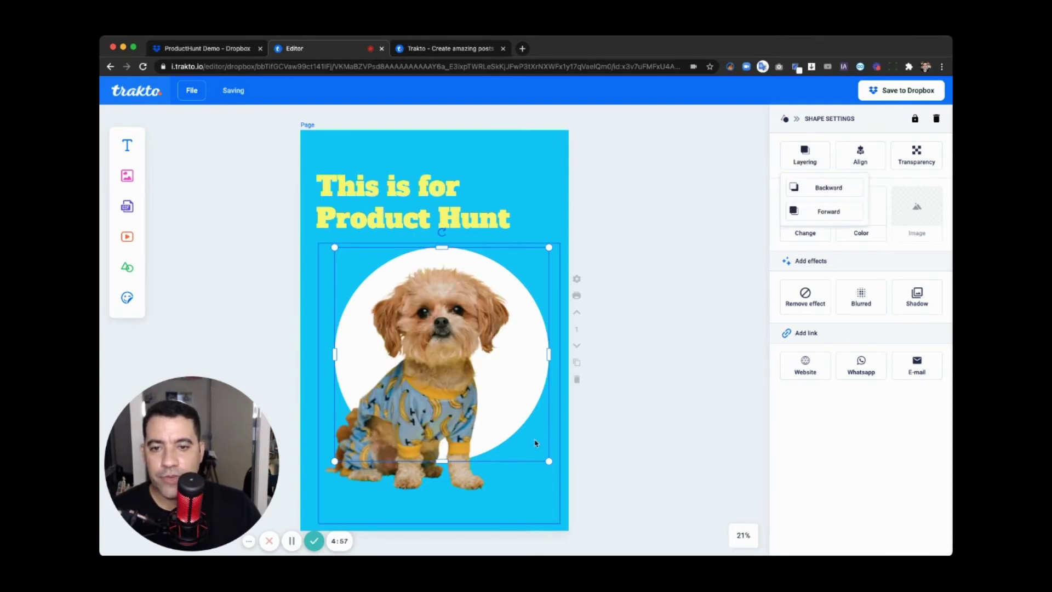
pyautogui.moveTo(552, 464)
pyautogui.mouseDown()
pyautogui.moveTo(582, 472)
pyautogui.moveTo(605, 501)
pyautogui.moveTo(555, 472)
pyautogui.mouseUp()
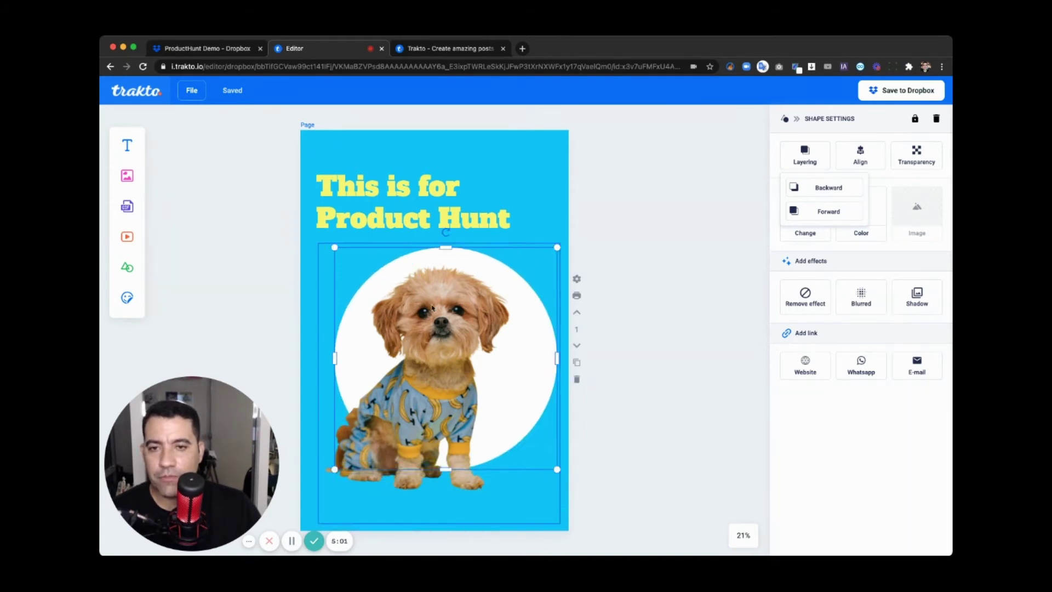
# Nudge the heading slightly higher above the circle.
pyautogui.click(476, 198)
pyautogui.moveTo(480, 200); pyautogui.dragTo(475, 198)
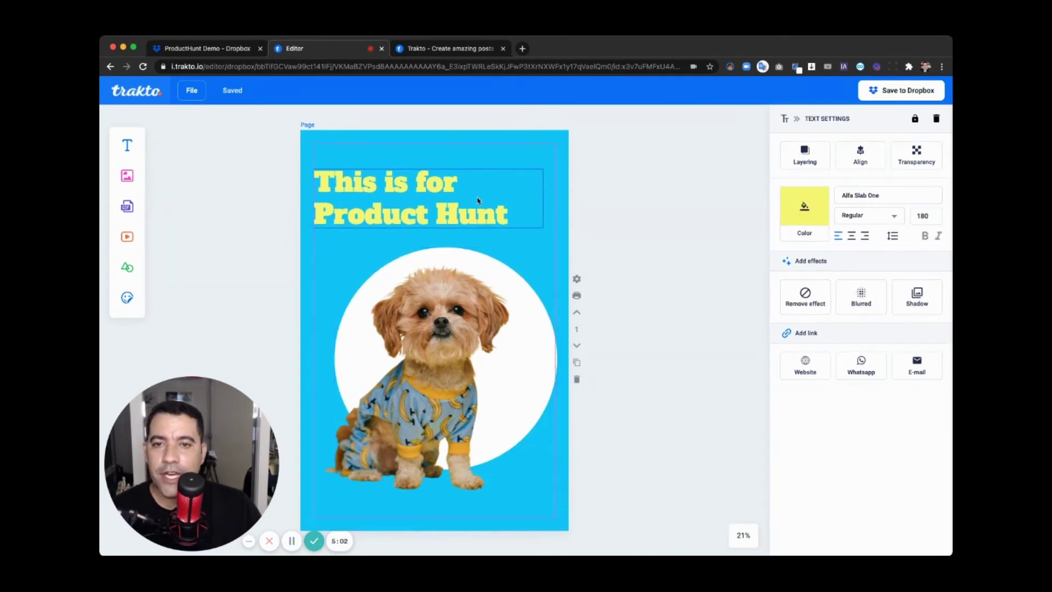
pyautogui.click(472, 160)
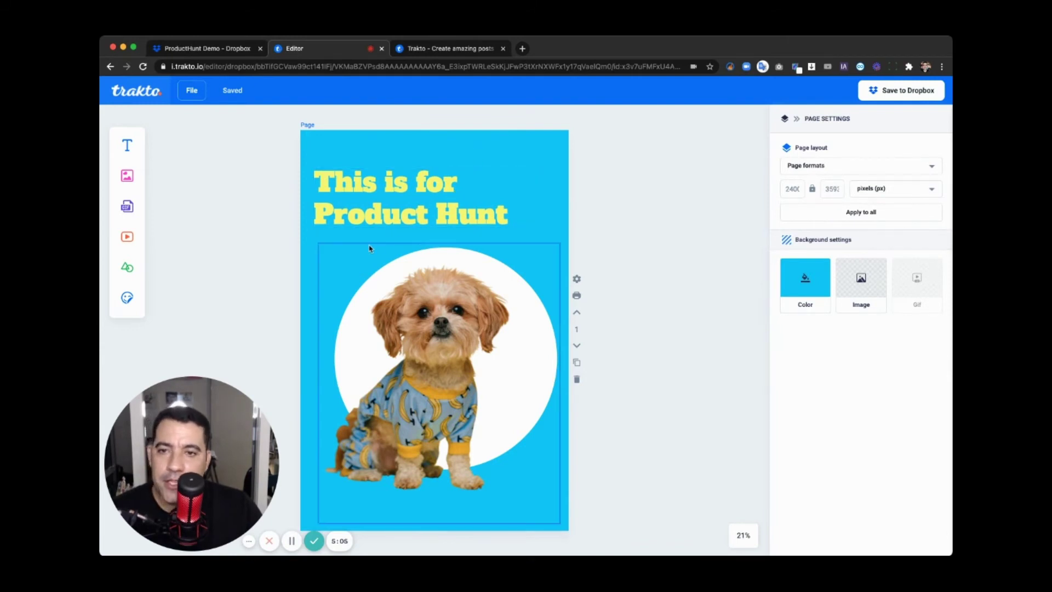
pyautogui.moveTo(361, 221); pyautogui.dragTo(367, 216)
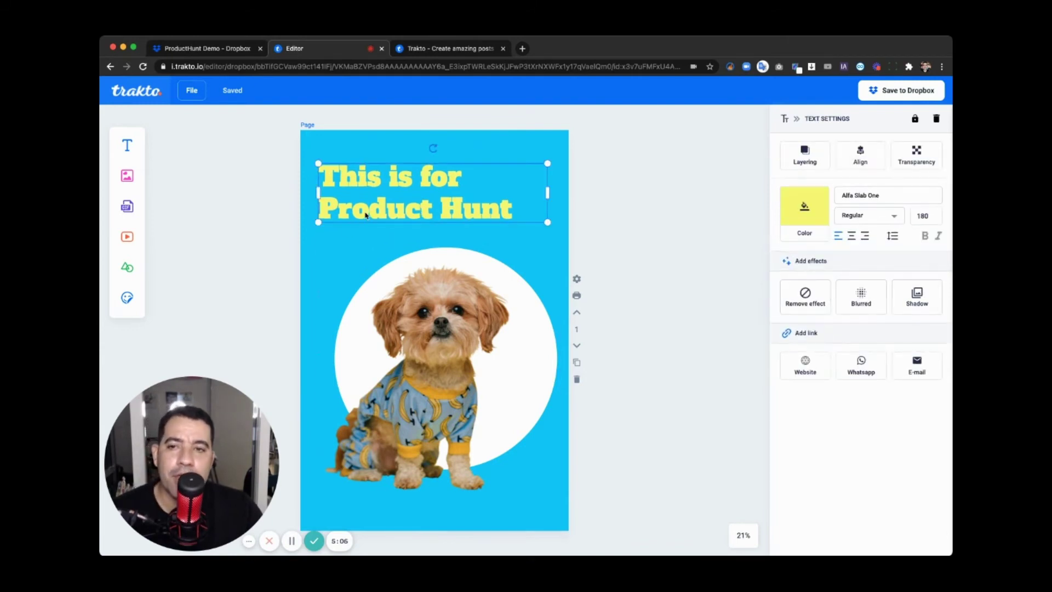
# Search the icon gallery for "love", add the red speech bubble with a white heart and place it above the dog's head.
pyautogui.click(127, 299)
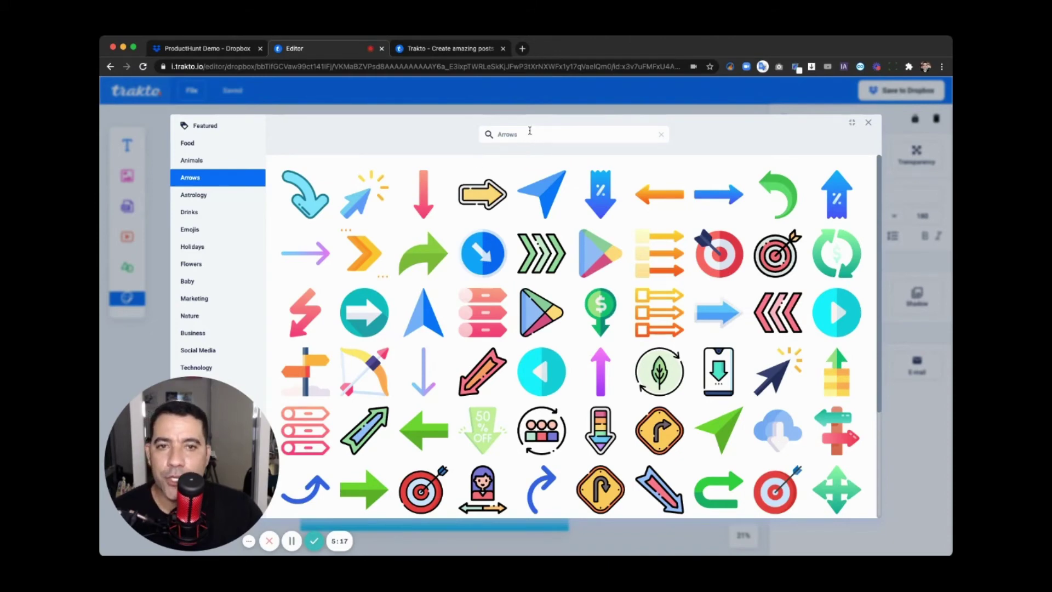
pyautogui.moveTo(530, 130); pyautogui.dragTo(472, 135)
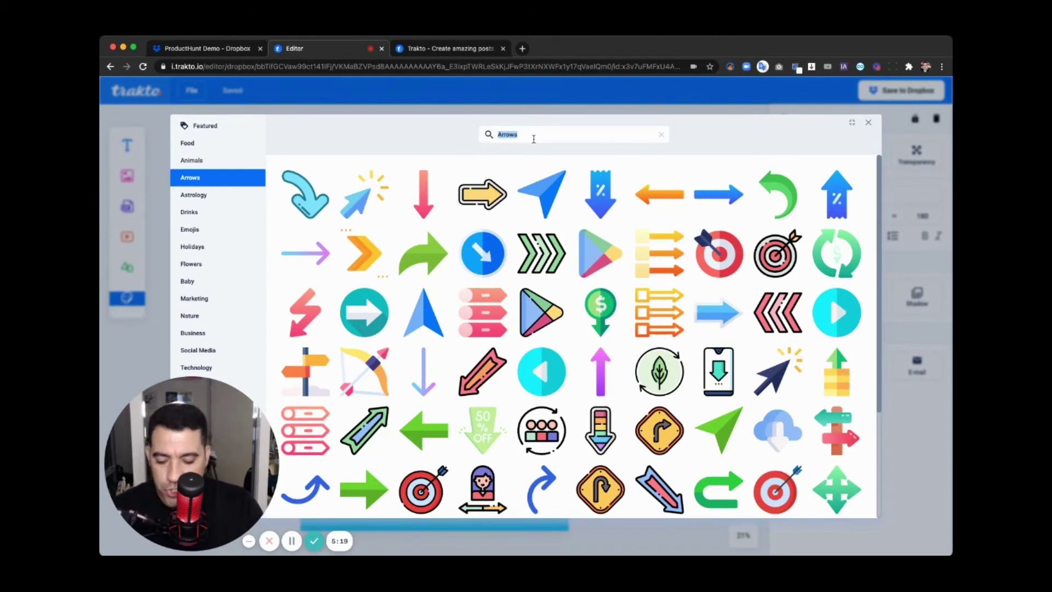
pyautogui.write('love')
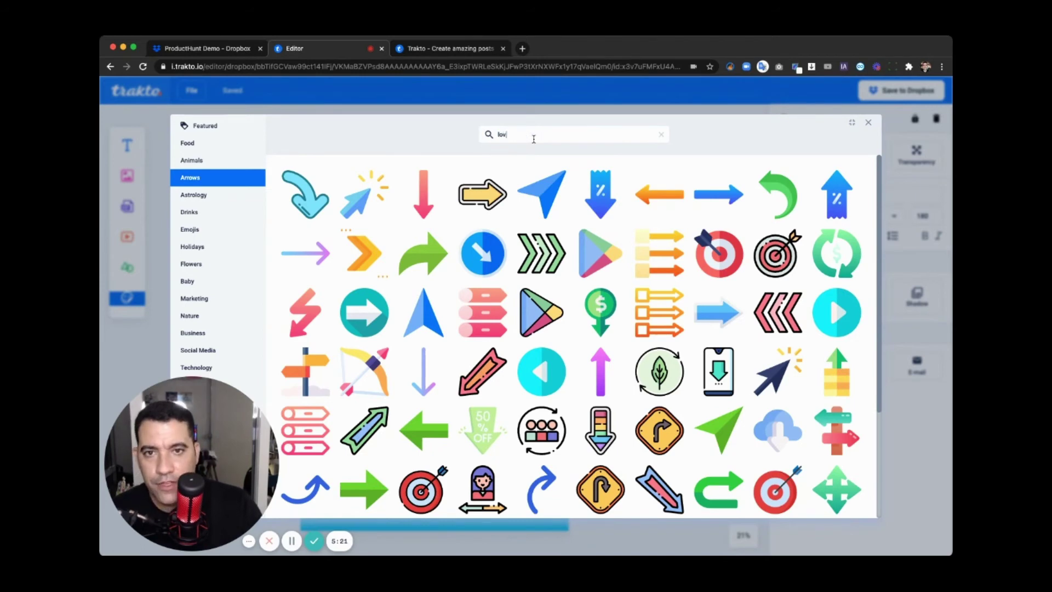
pyautogui.press('Return')
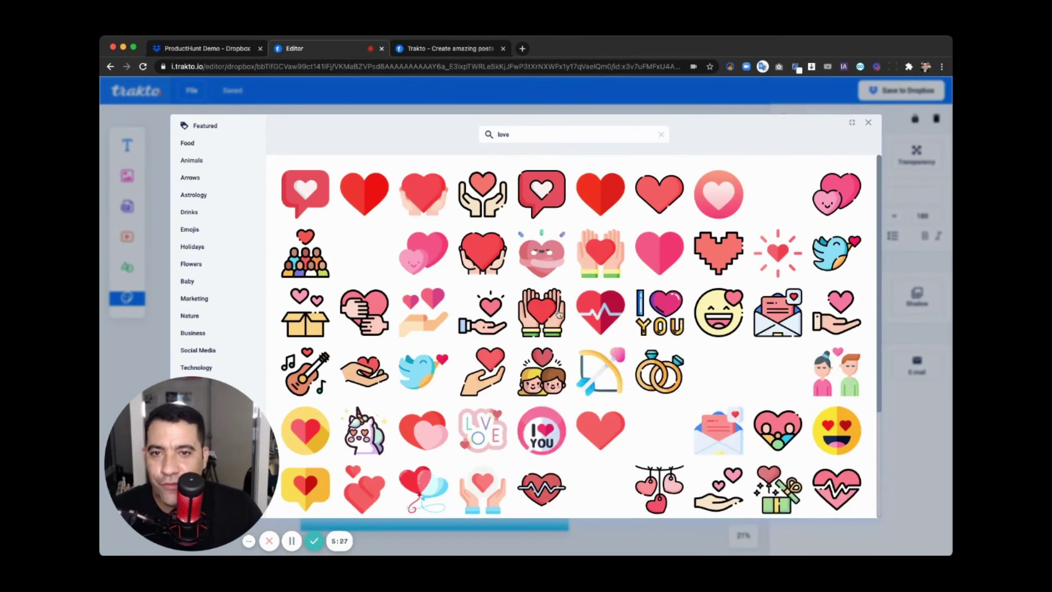
pyautogui.scroll(-3, 590, 340)
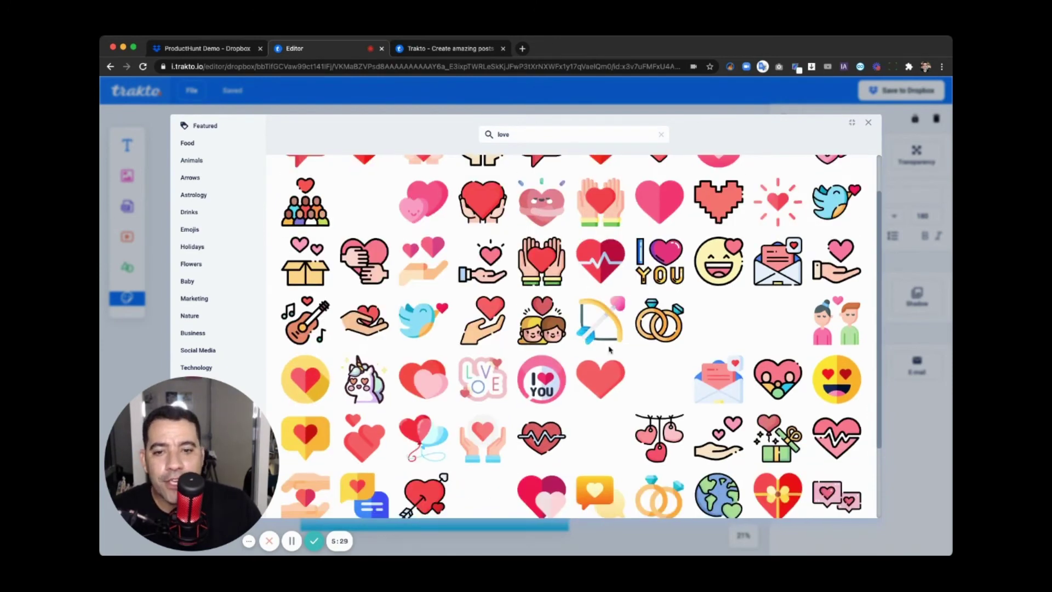
pyautogui.scroll(3, 578, 338)
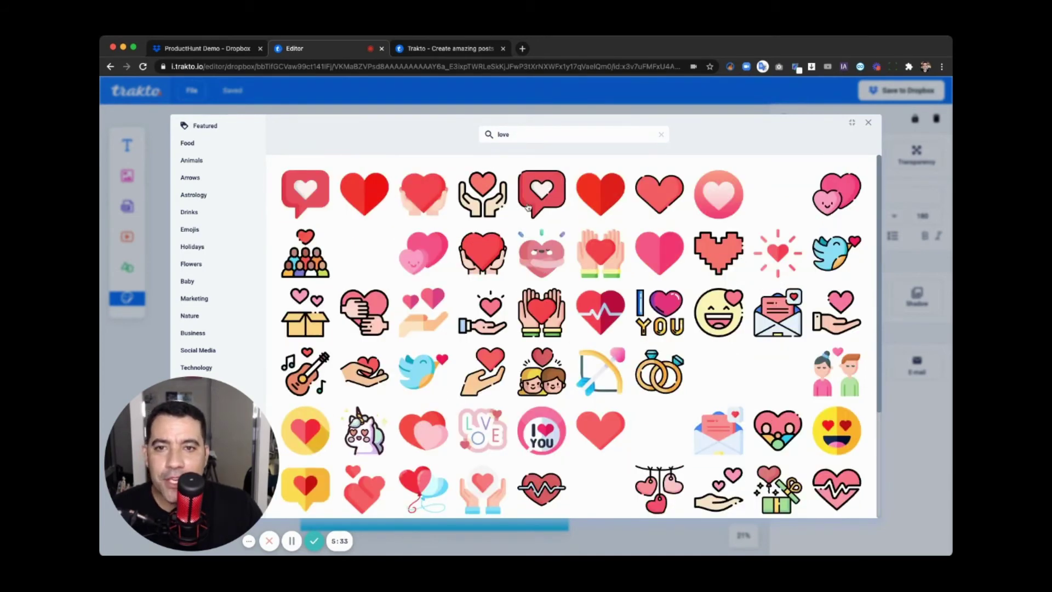
pyautogui.click(305, 198)
pyautogui.moveTo(441, 330); pyautogui.dragTo(505, 194)
pyautogui.moveTo(506, 241); pyautogui.dragTo(501, 244)
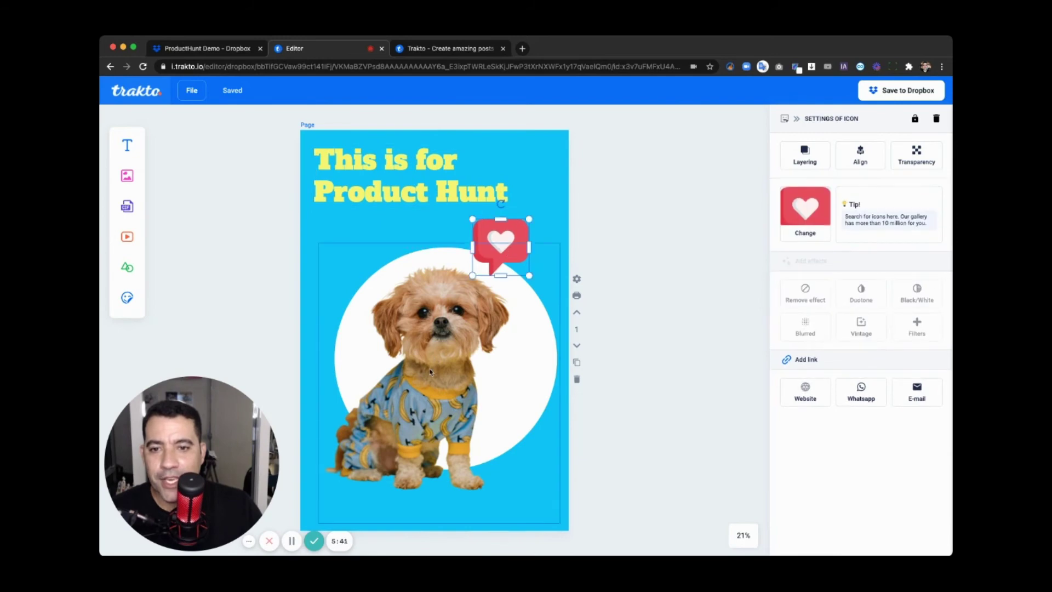
# Move the dog cutout, the white circle and the heart bubble down towards the page's lower edge.
pyautogui.moveTo(429, 375); pyautogui.dragTo(425, 408)
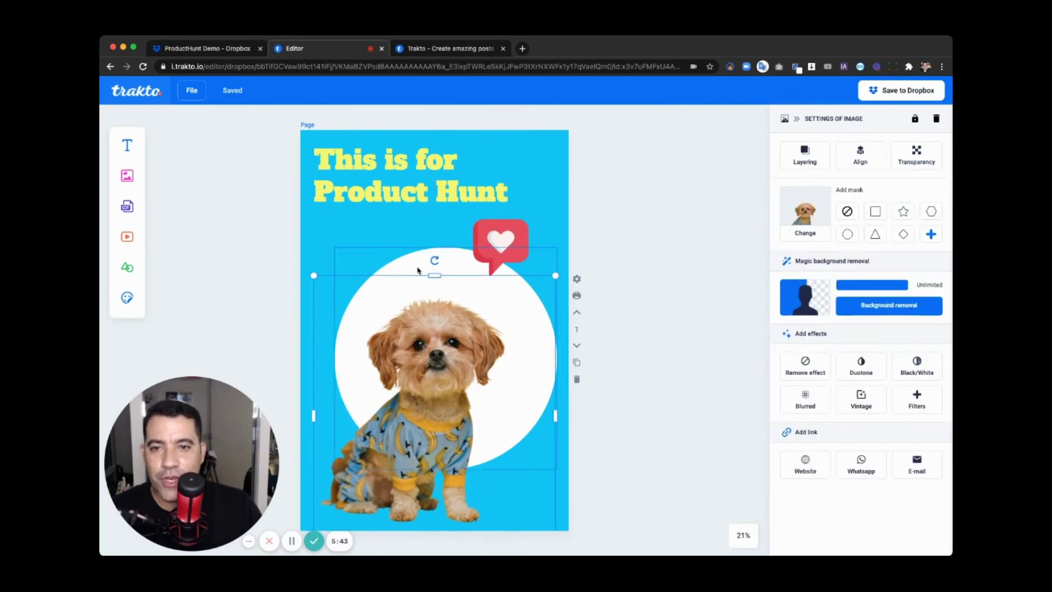
pyautogui.moveTo(417, 270); pyautogui.dragTo(416, 303)
pyautogui.moveTo(493, 244); pyautogui.dragTo(485, 269)
# Shift the heading slightly down and to the right, and deselect it.
pyautogui.click(381, 192)
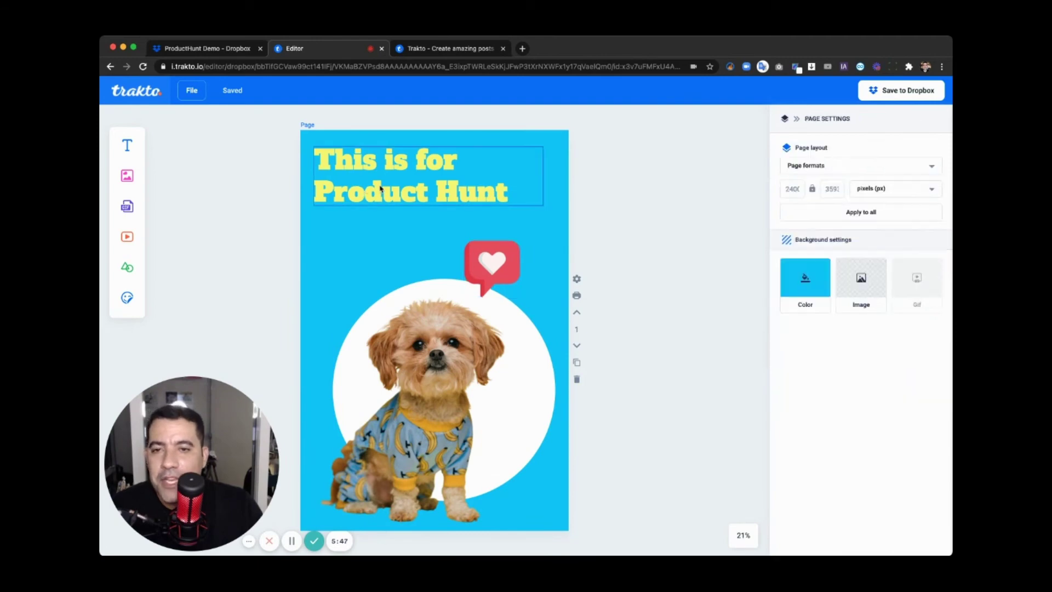
pyautogui.moveTo(383, 190); pyautogui.dragTo(390, 201)
pyautogui.click(385, 247)
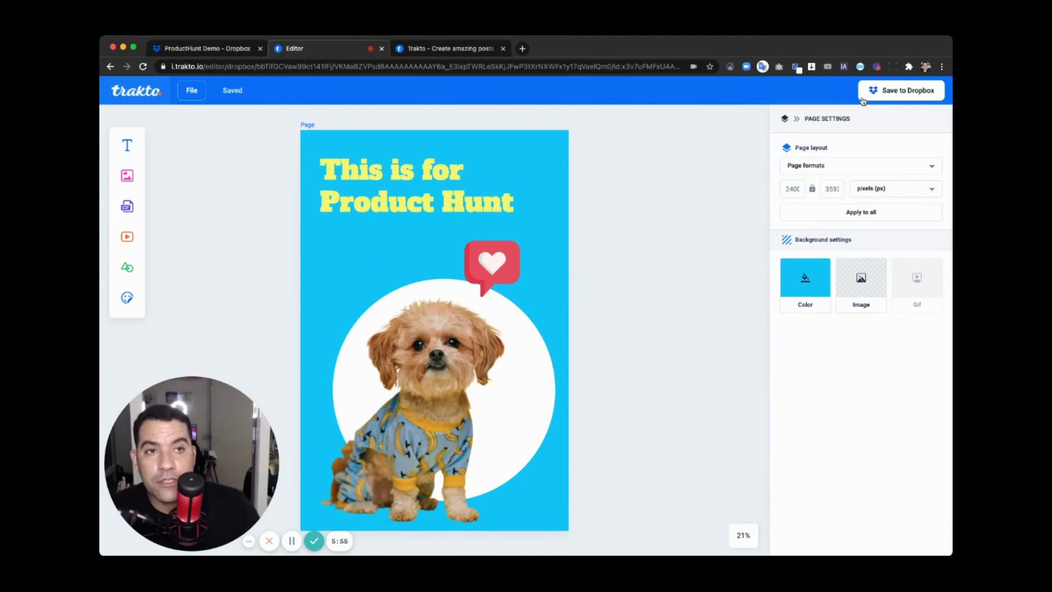
# Save the finished design to Dropbox, view the saved image there and return to its producthunt demo folder.
pyautogui.click(906, 97)
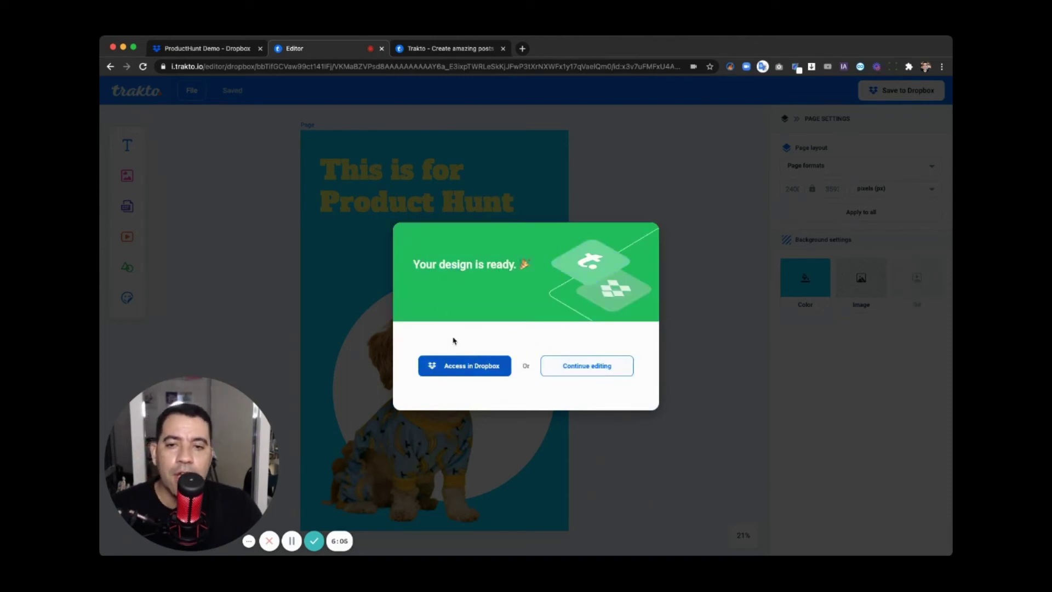
pyautogui.click(467, 371)
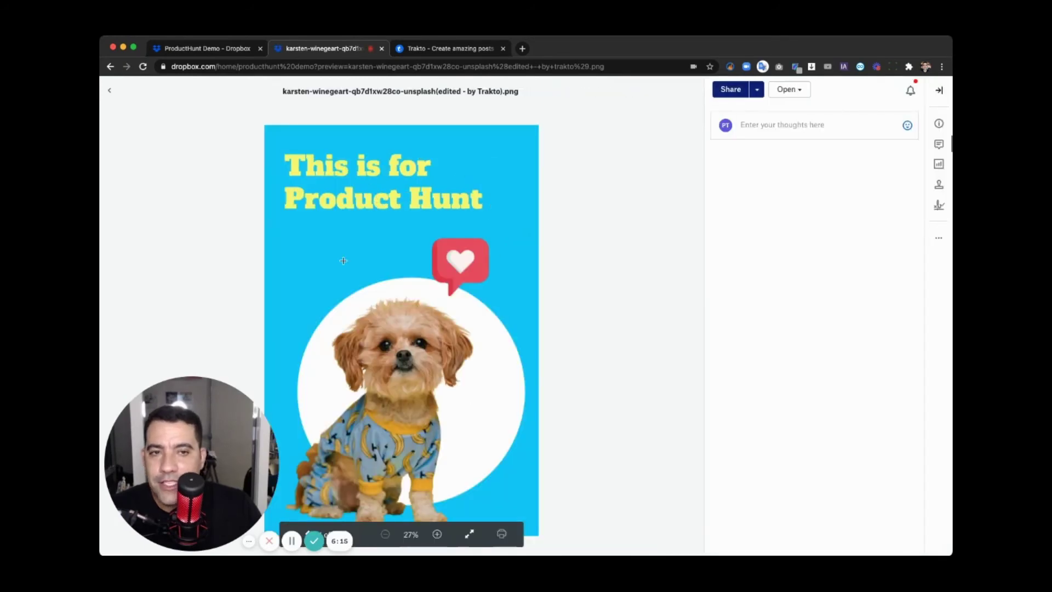
pyautogui.click(113, 91)
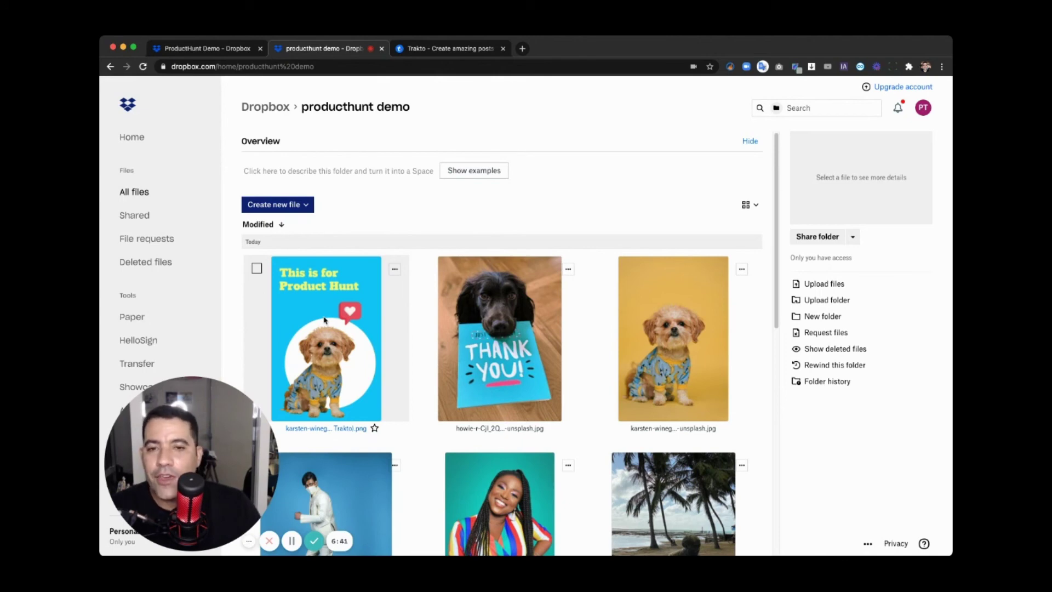
# Find the beach sunset photo IMG_6850.png in the producthunt demo folder and open it in Trakto.
pyautogui.scroll(-5, 343, 328)
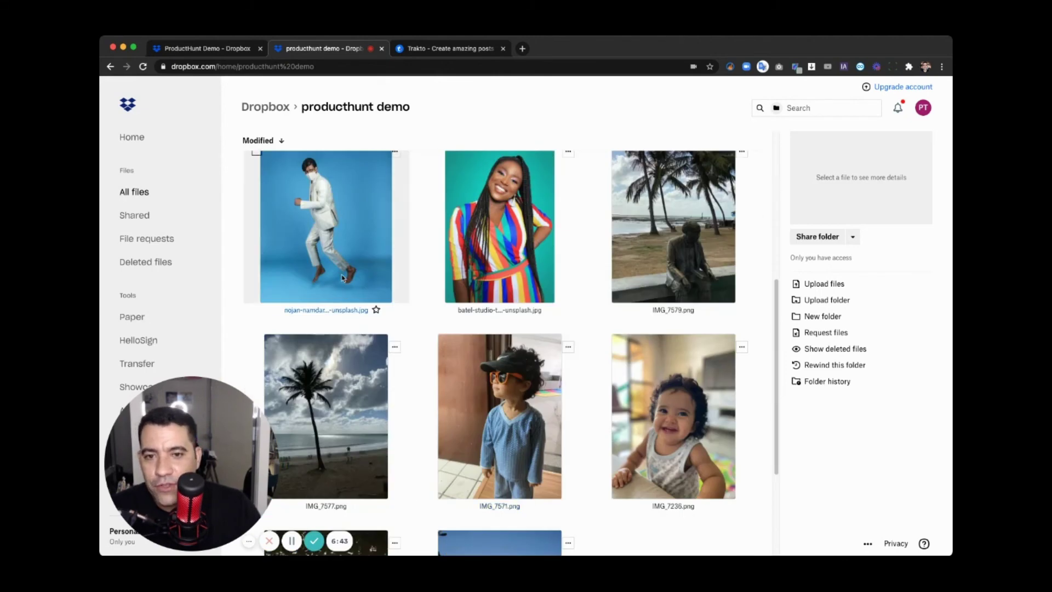
pyautogui.scroll(-1, 469, 360)
pyautogui.scroll(-1, 499, 388)
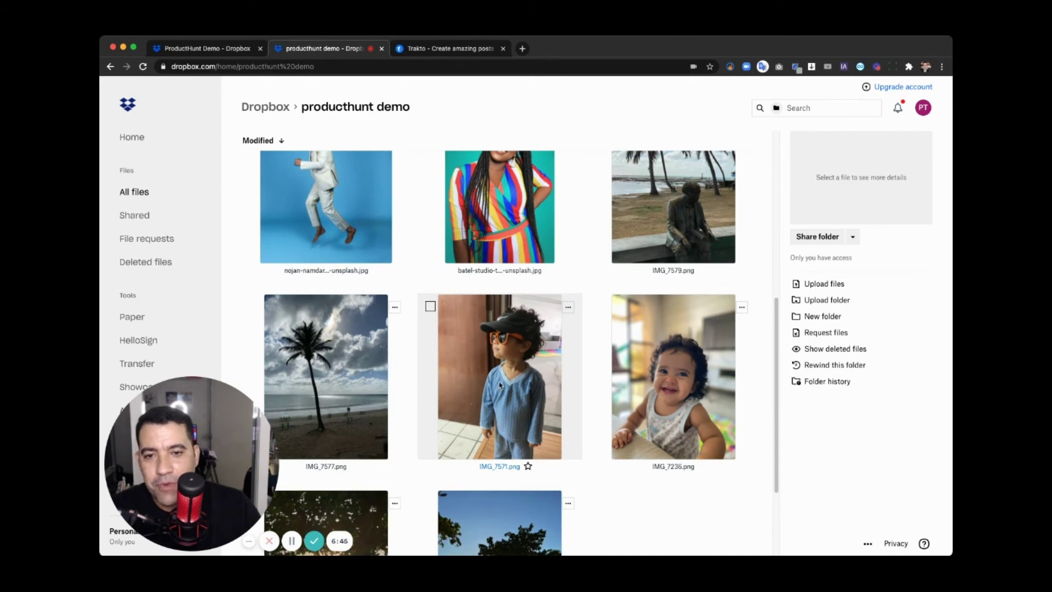
pyautogui.scroll(-5, 524, 394)
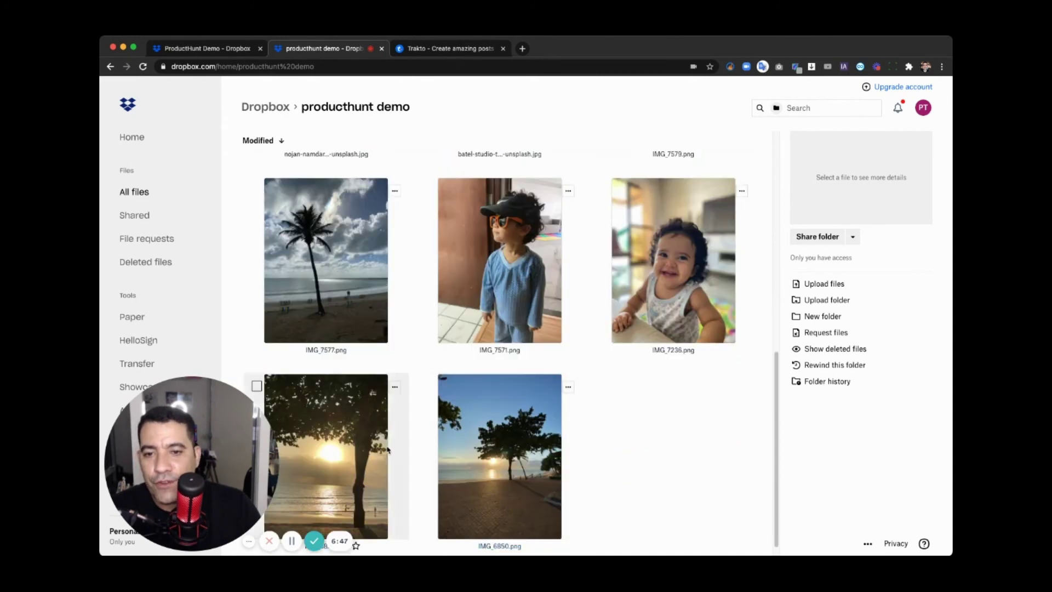
pyautogui.click(512, 443)
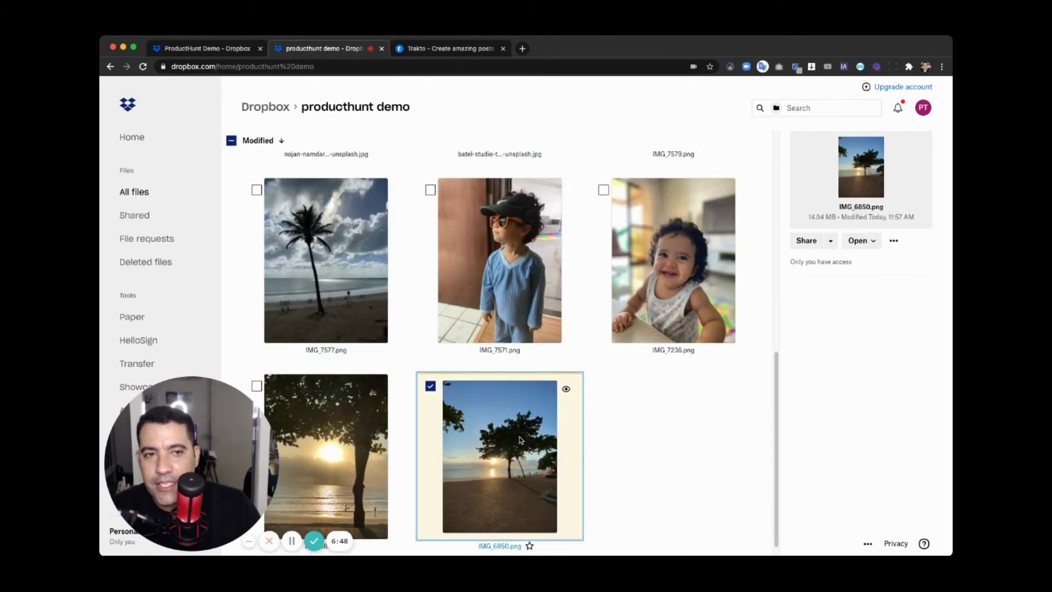
pyautogui.click(859, 241)
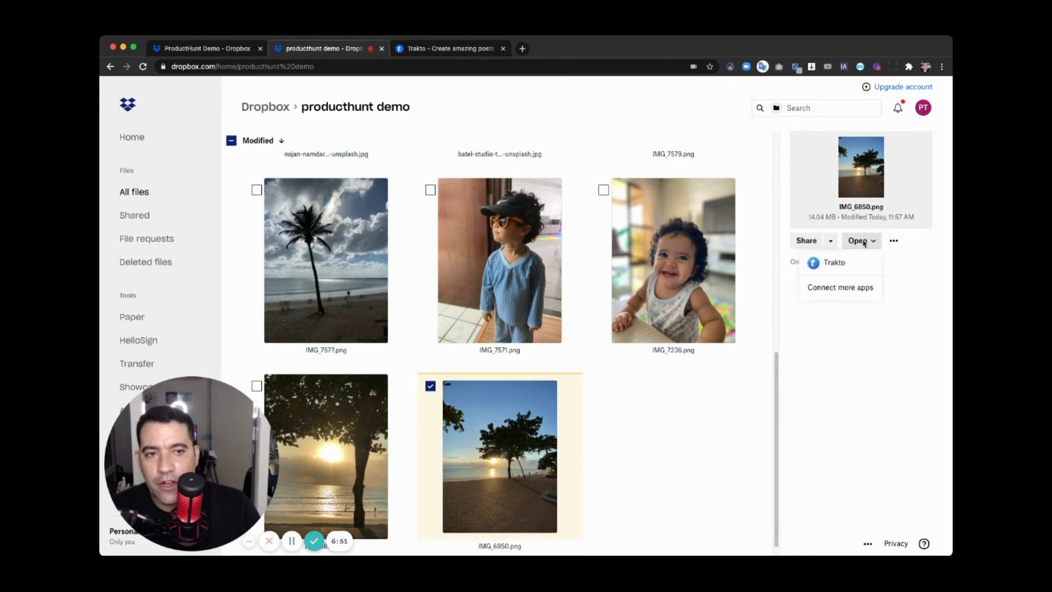
pyautogui.click(863, 242)
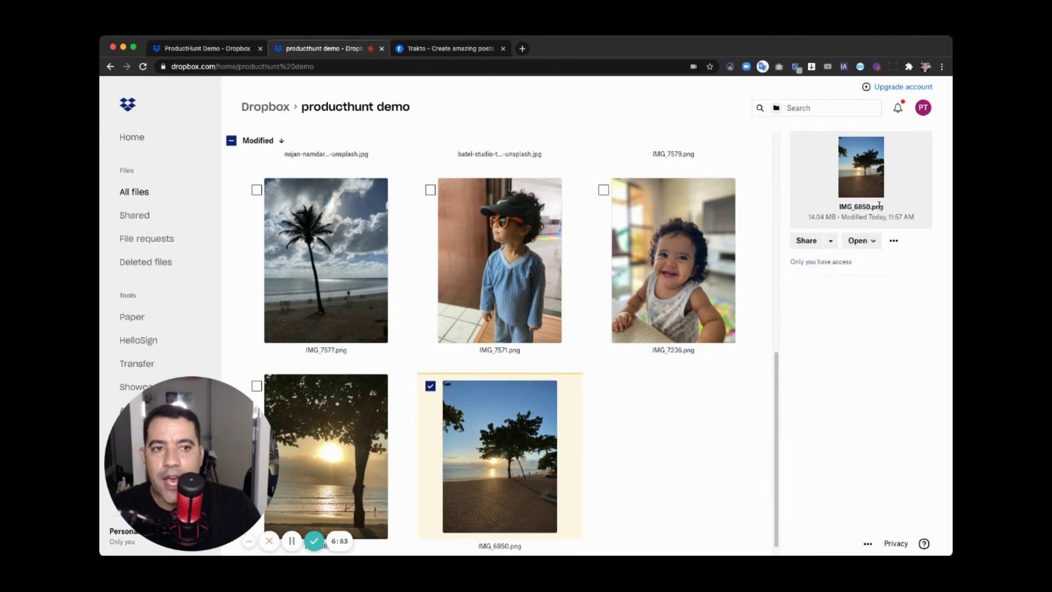
pyautogui.click(859, 241)
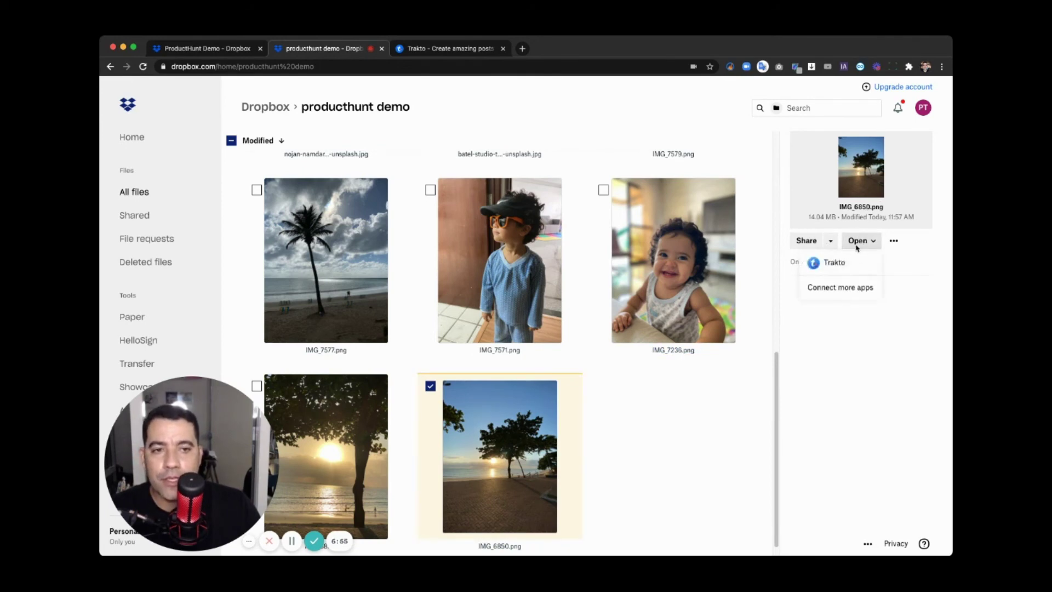
pyautogui.click(839, 263)
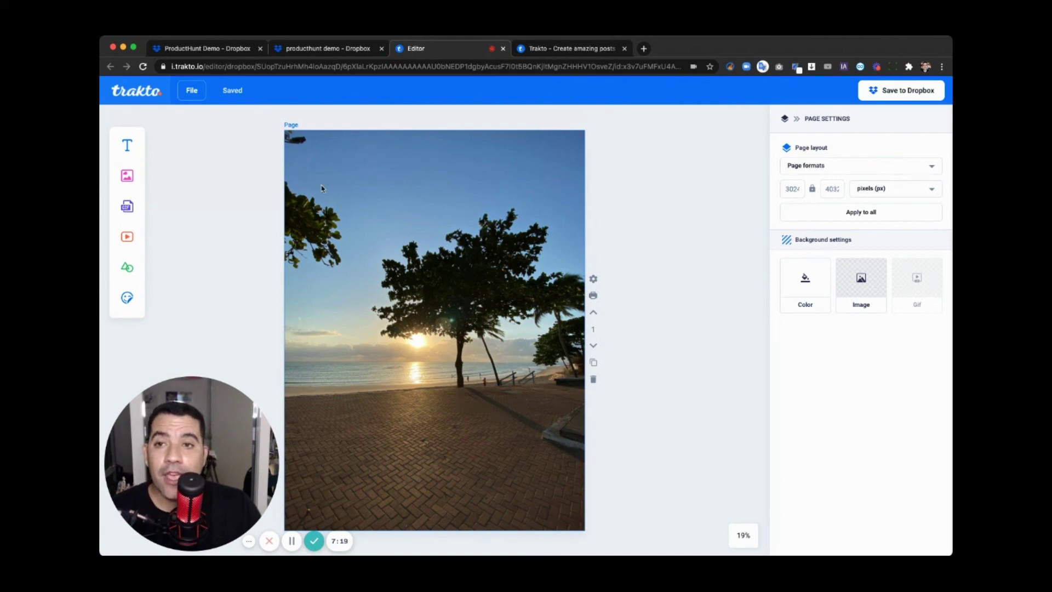
# Try the Candy and Moonlight duotone effects on the beach photo and remove the effect.
pyautogui.click(447, 194)
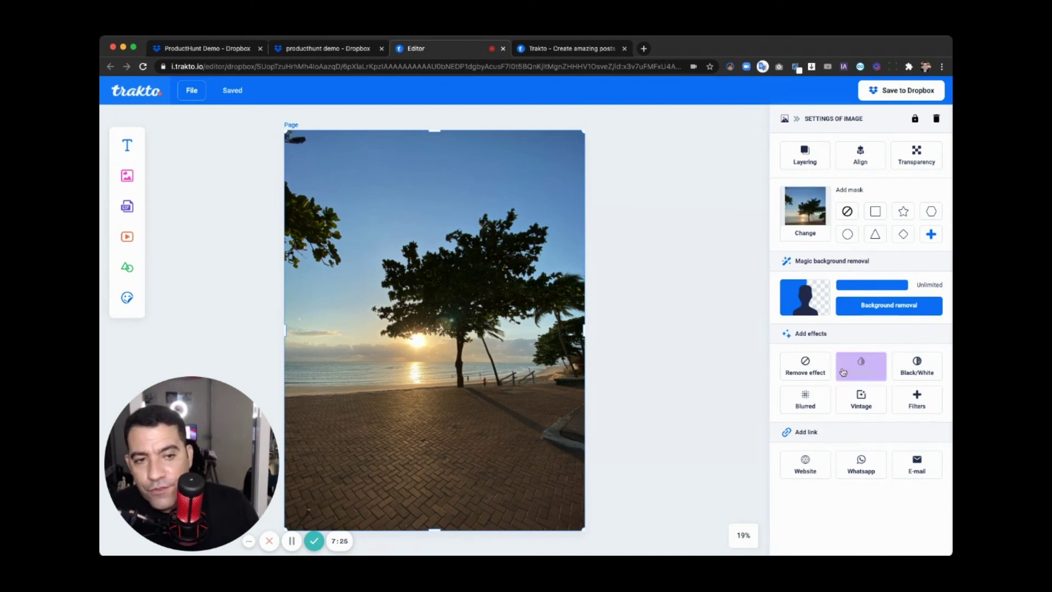
pyautogui.click(861, 366)
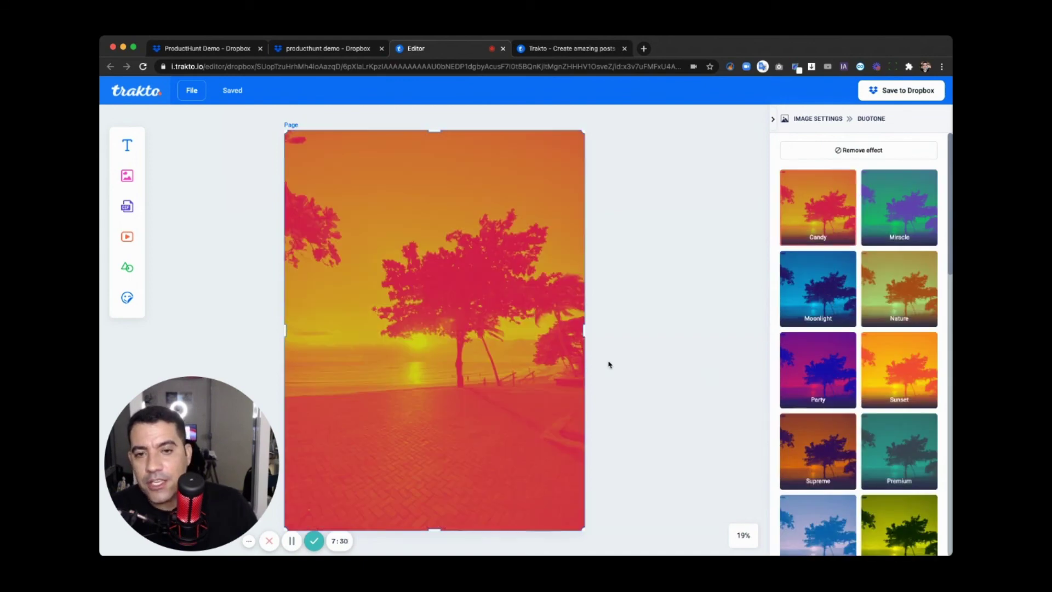
pyautogui.click(831, 287)
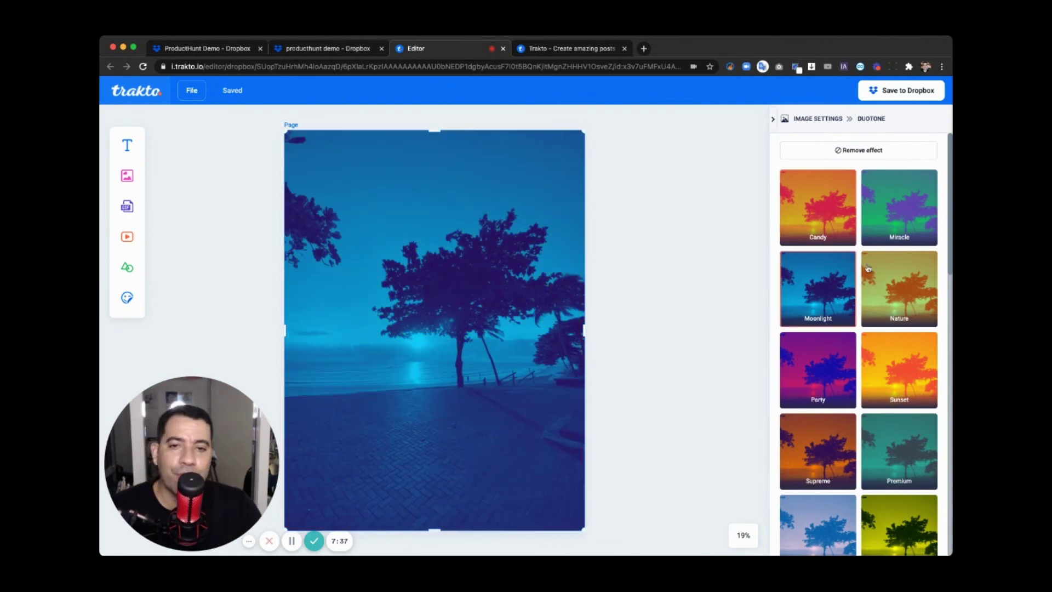
pyautogui.scroll(-7, 883, 411)
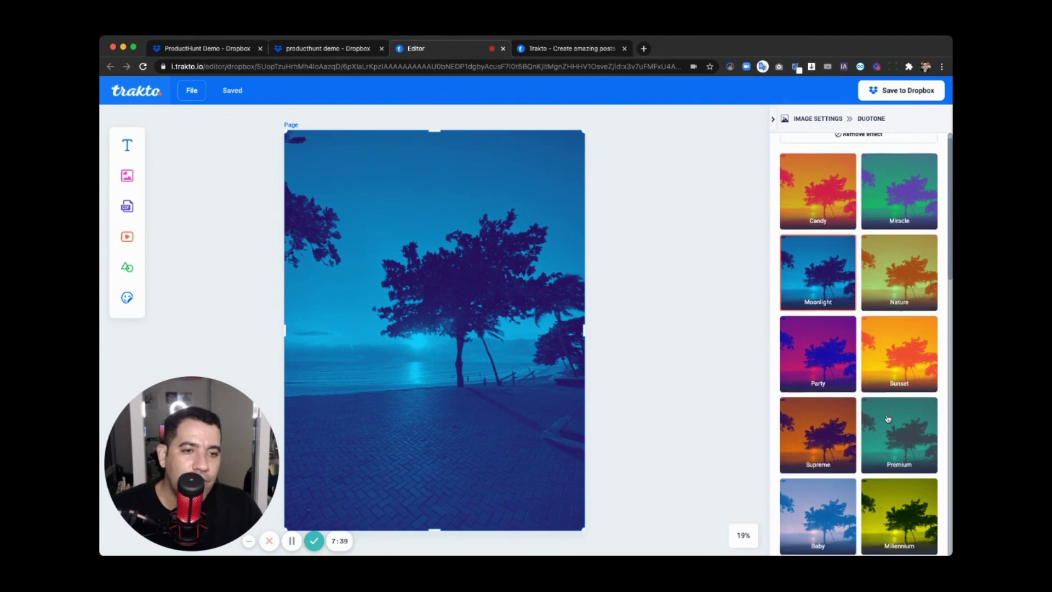
pyautogui.scroll(7, 883, 410)
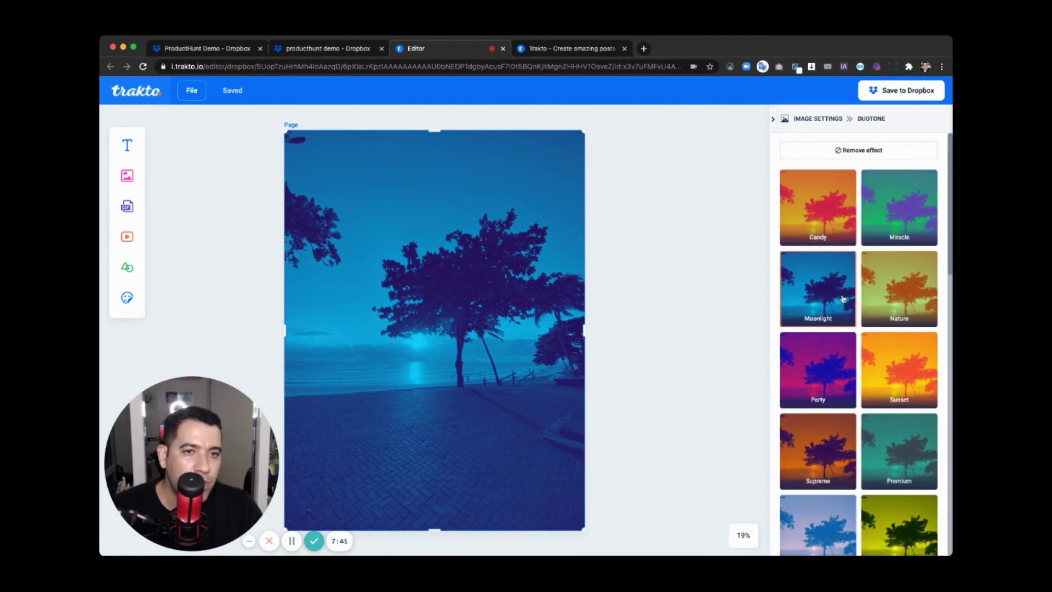
pyautogui.click(822, 153)
pyautogui.click(773, 119)
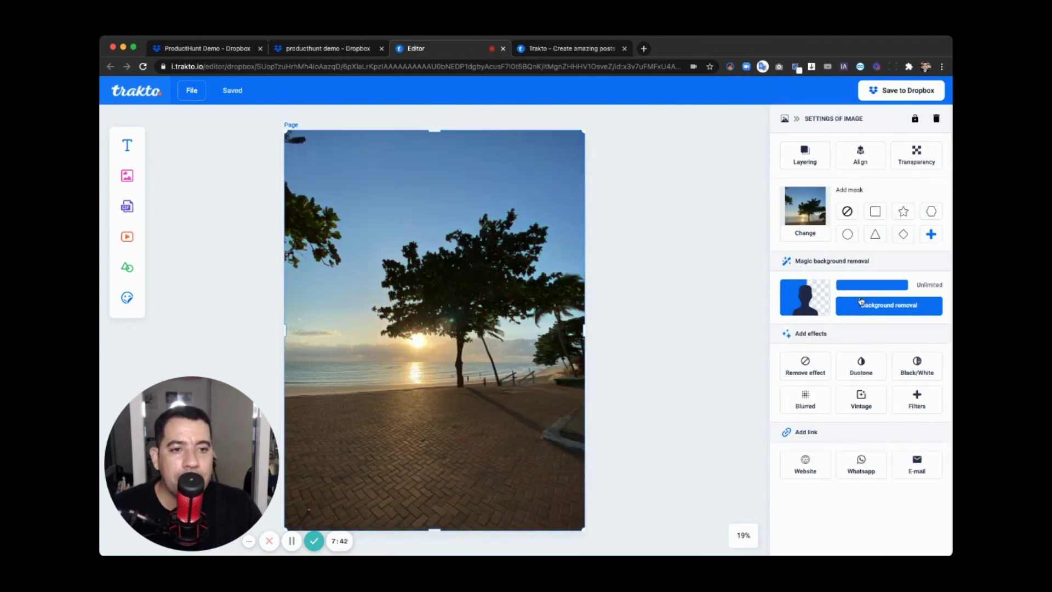
# Try the Paulo, Tumblr, Orange and Sepia Light filters on the beach photo.
pyautogui.click(920, 404)
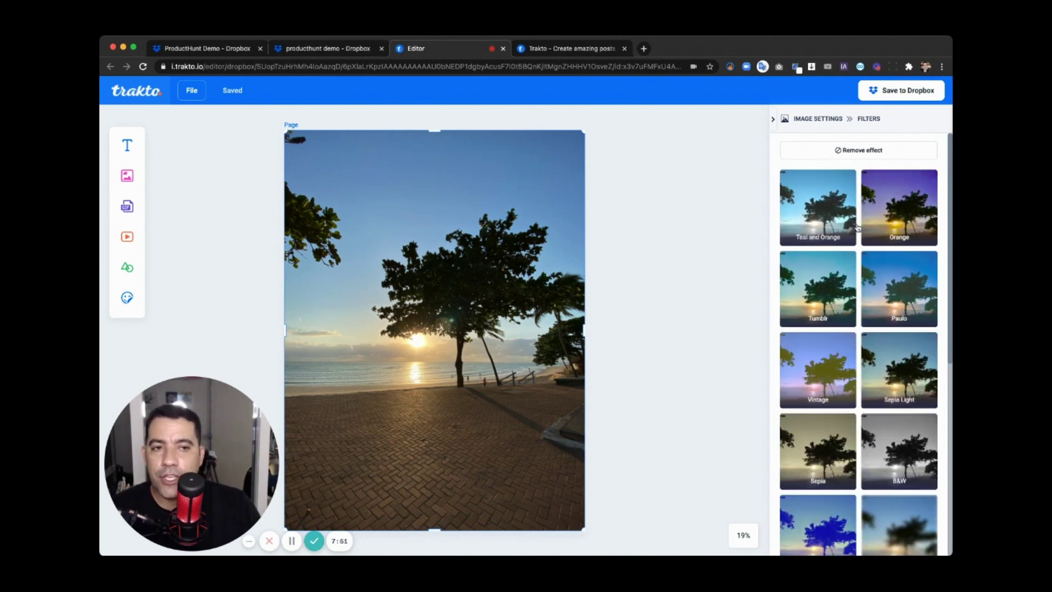
pyautogui.click(887, 298)
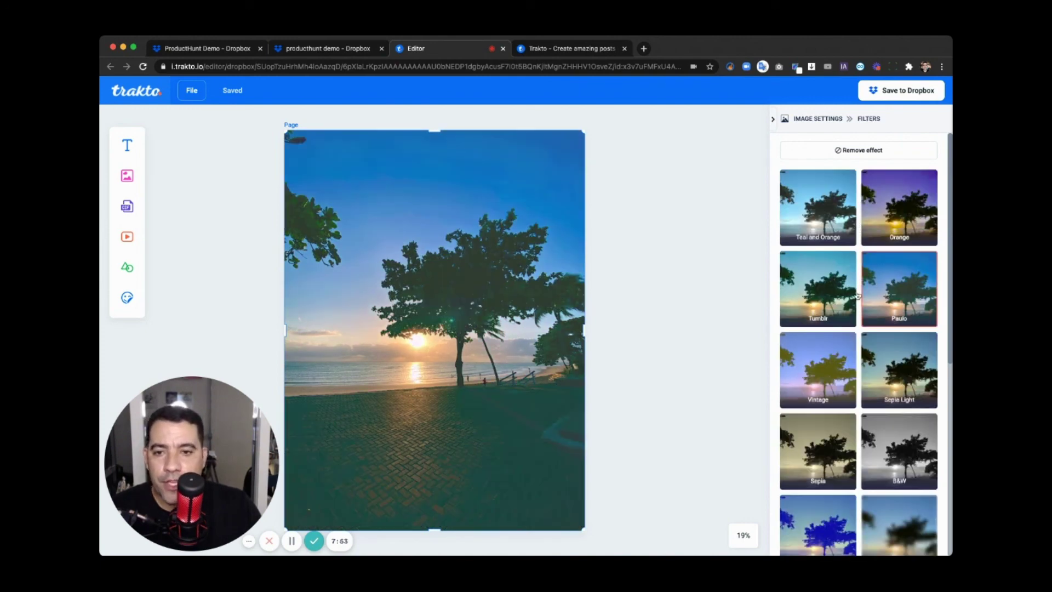
pyautogui.click(834, 290)
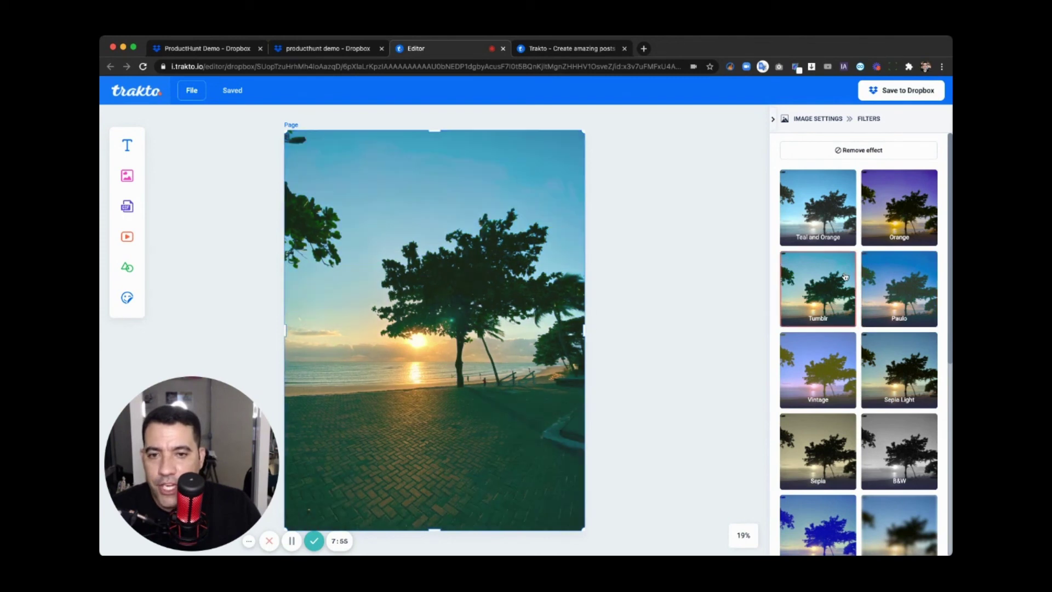
pyautogui.click(890, 229)
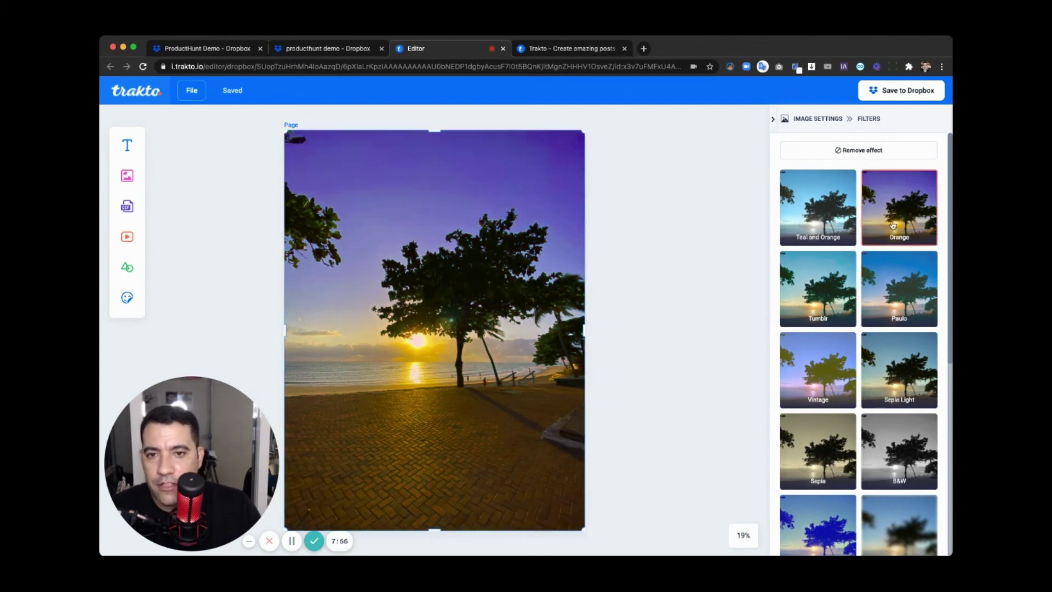
pyautogui.click(904, 377)
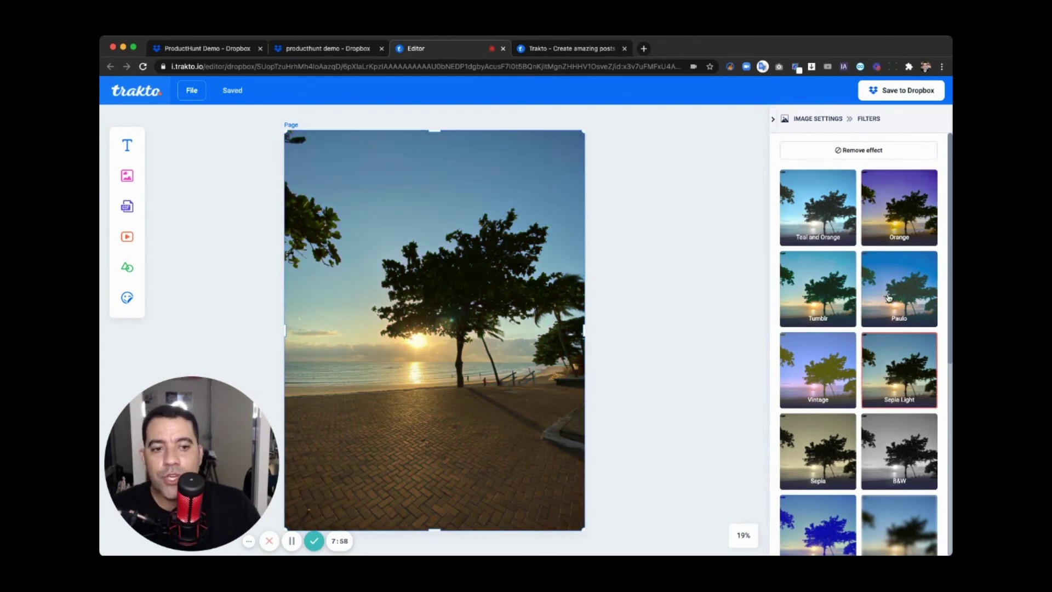
# Apply the Cold filter to the beach photo and save the design to Dropbox.
pyautogui.scroll(-1, 806, 441)
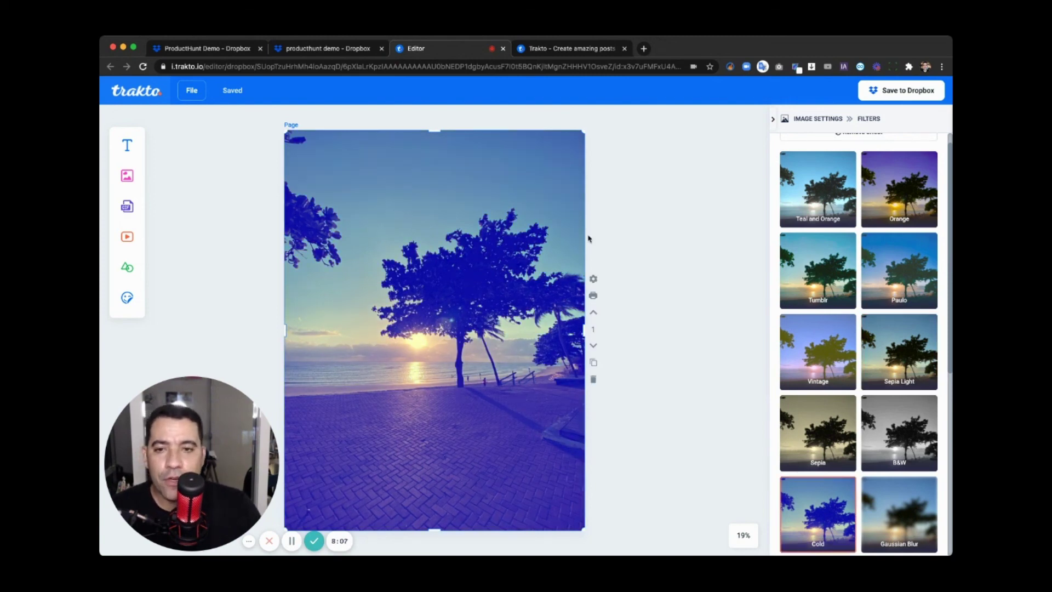
pyautogui.click(901, 92)
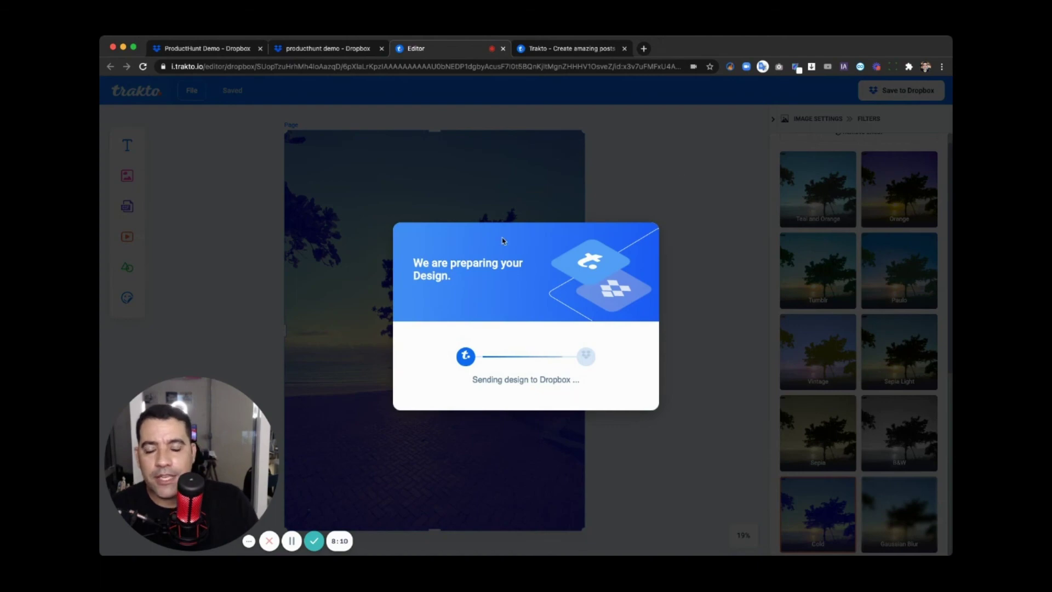